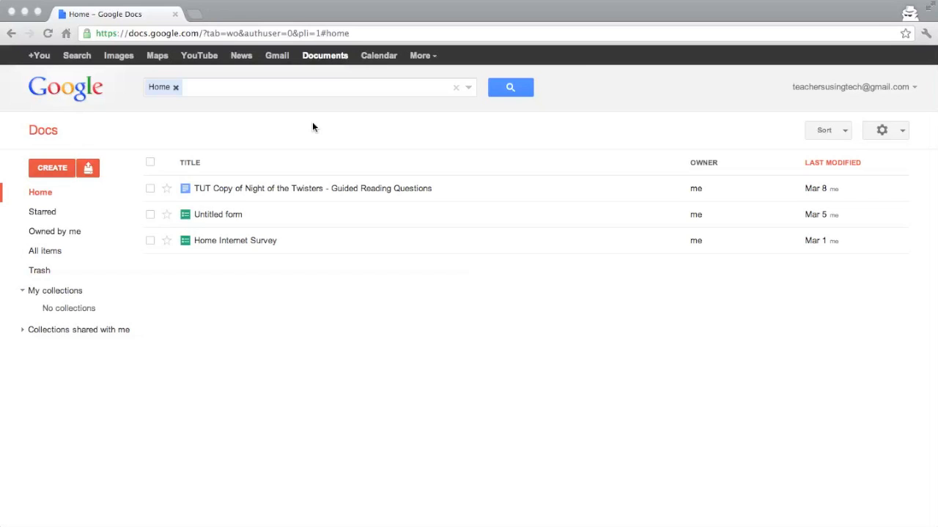
- Upload "Book Summary - Fiction.doc" with conversion to Google Docs format and open the uploaded document
click(225, 133)
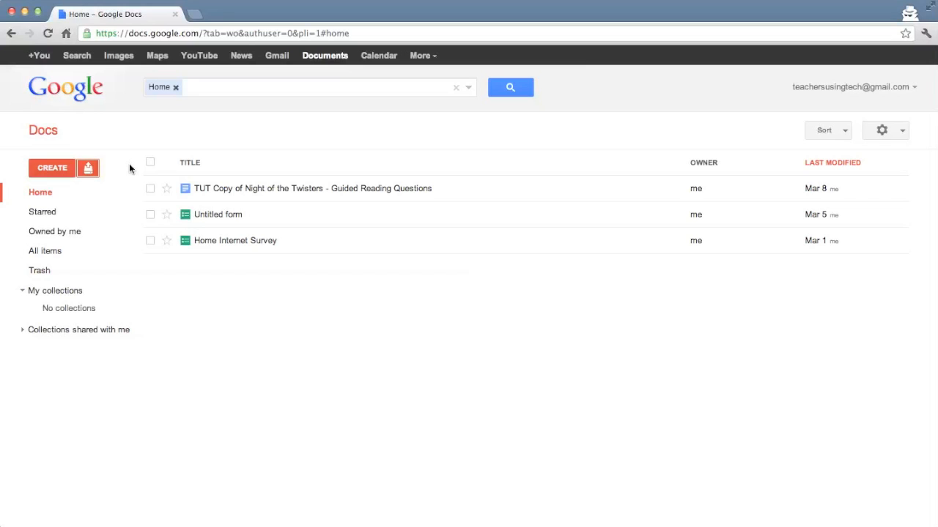
click(88, 168)
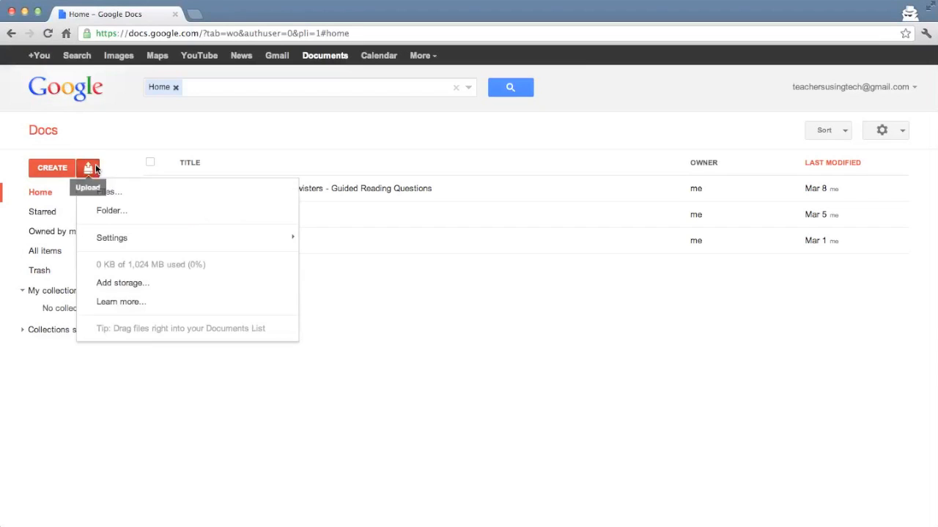
click(113, 196)
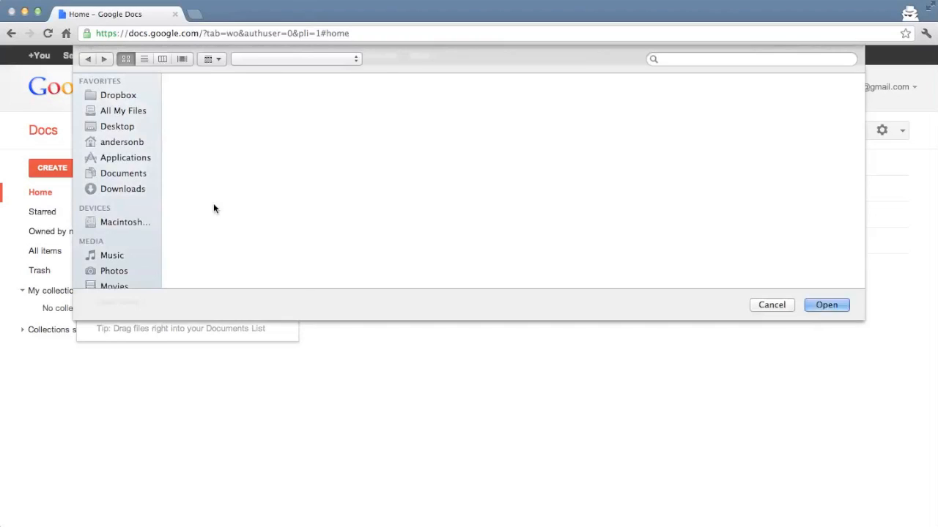
mouse_move(212, 104)
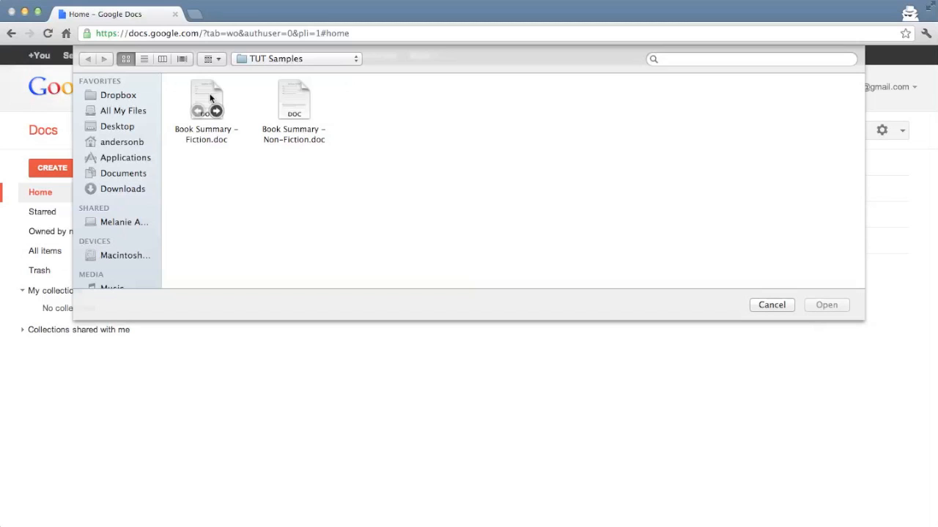
double_click(210, 98)
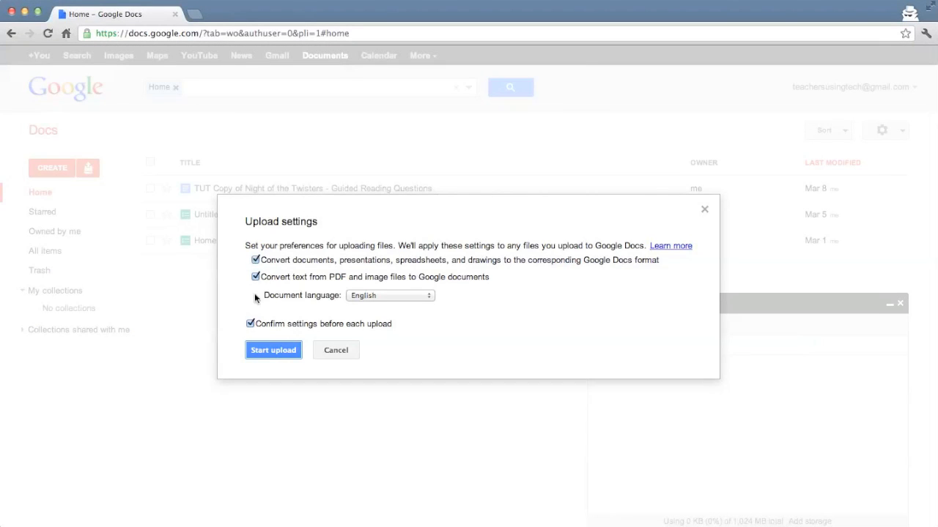
click(266, 350)
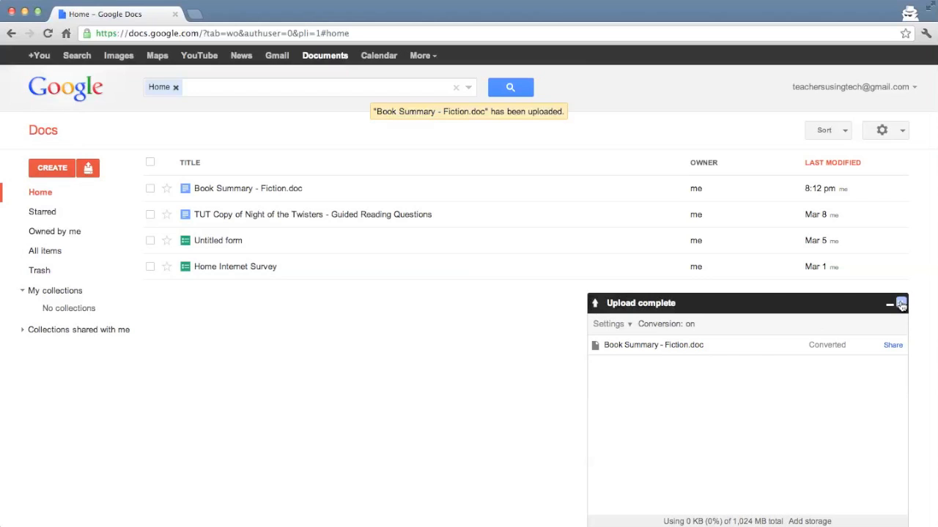
click(902, 304)
click(228, 194)
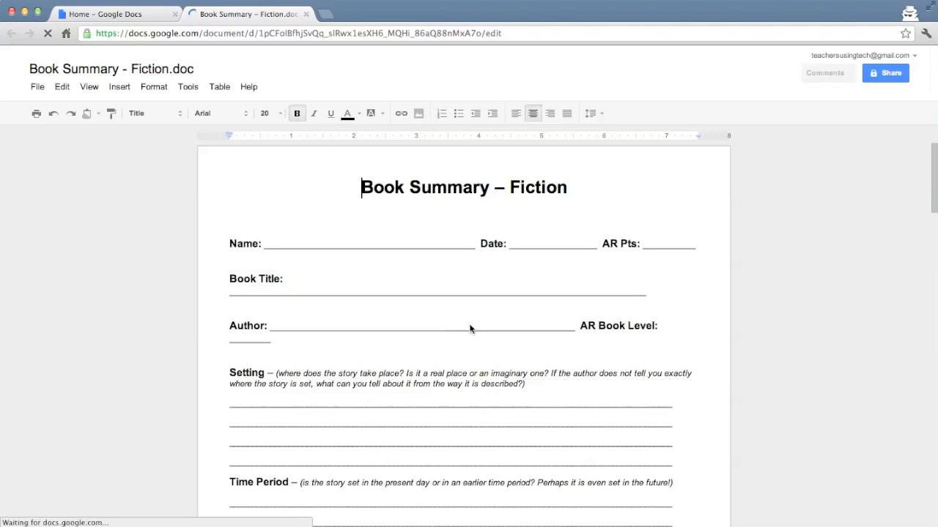
- Delete excess underscores from the Book Title and AR Book Level blanks so each fits on the same line as its label
click(366, 294)
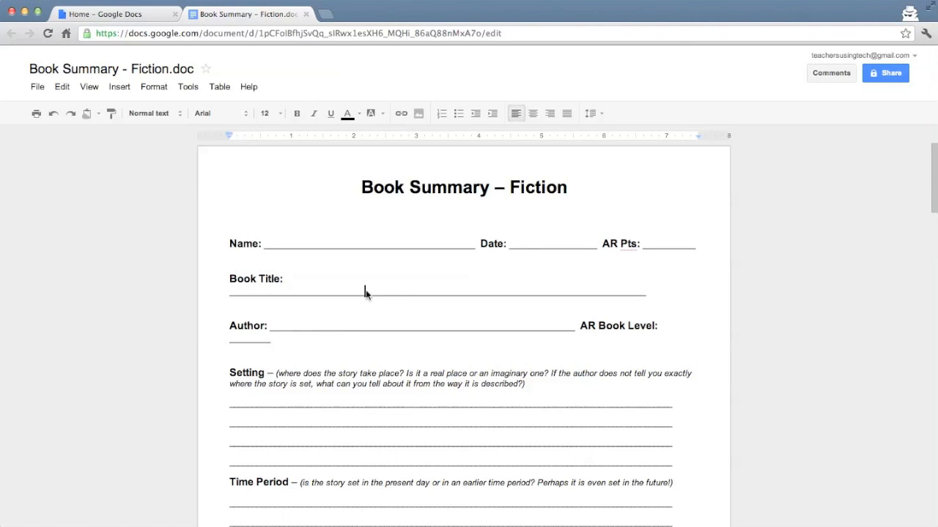
key(BackSpace)
click(258, 329)
key(BackSpace)
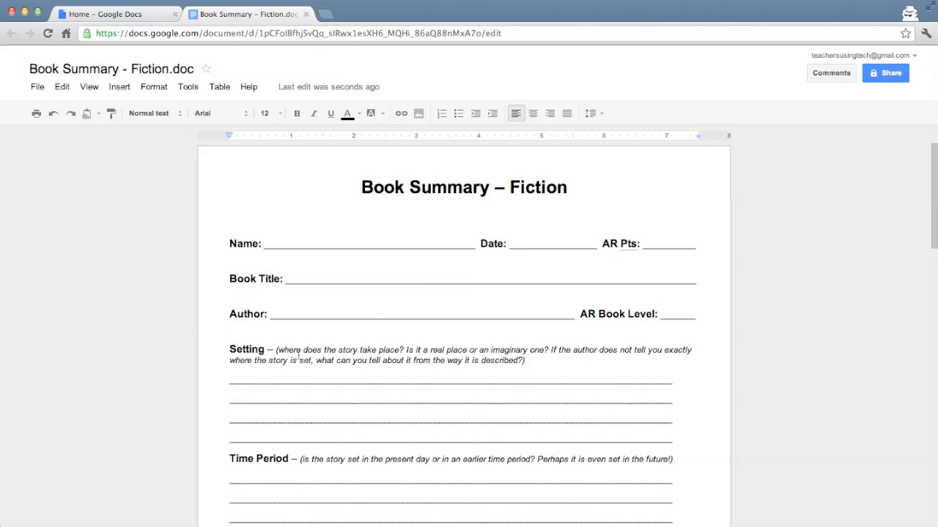
- Try entering sample text in the middle of the underscores on the Name line, and delete that text
scroll(298, 355, down, 3)
scroll(298, 356, down, 15)
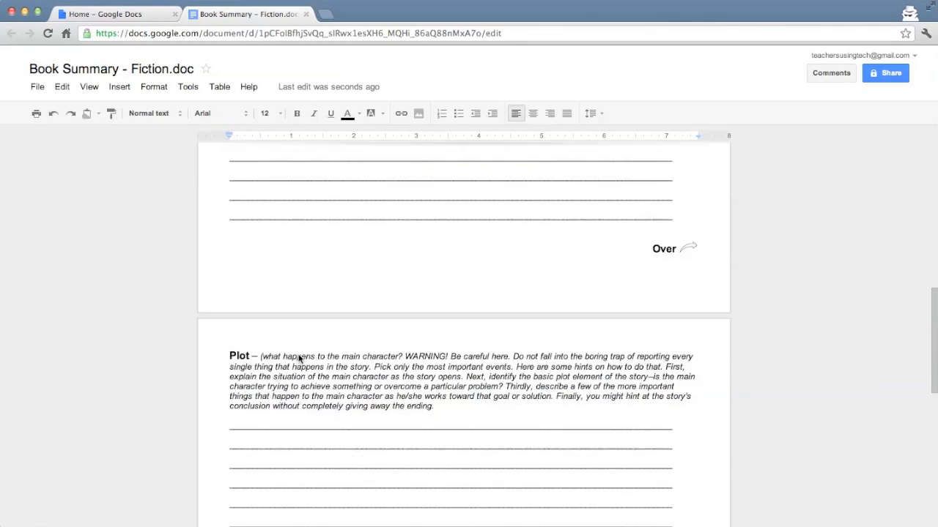
scroll(298, 356, down, 2)
scroll(298, 356, up, 20)
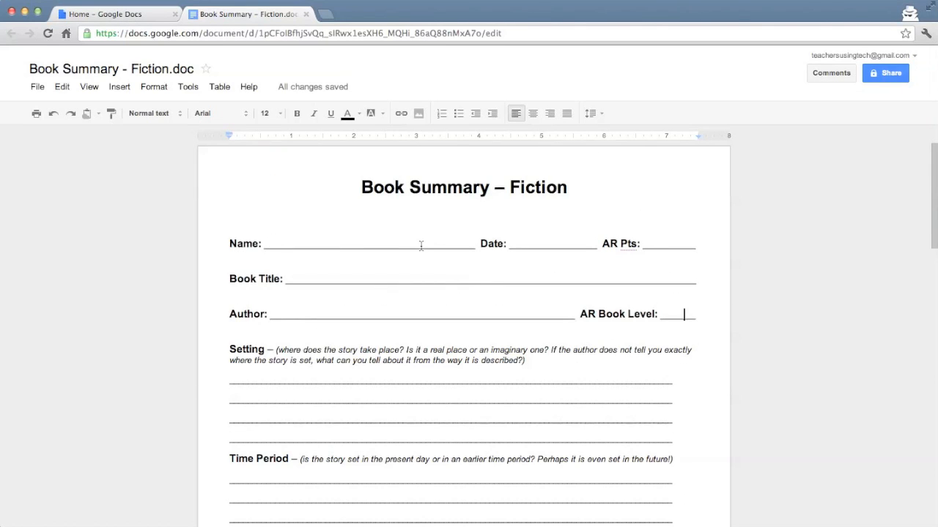
click(289, 243)
text(kdjflkjsdk)
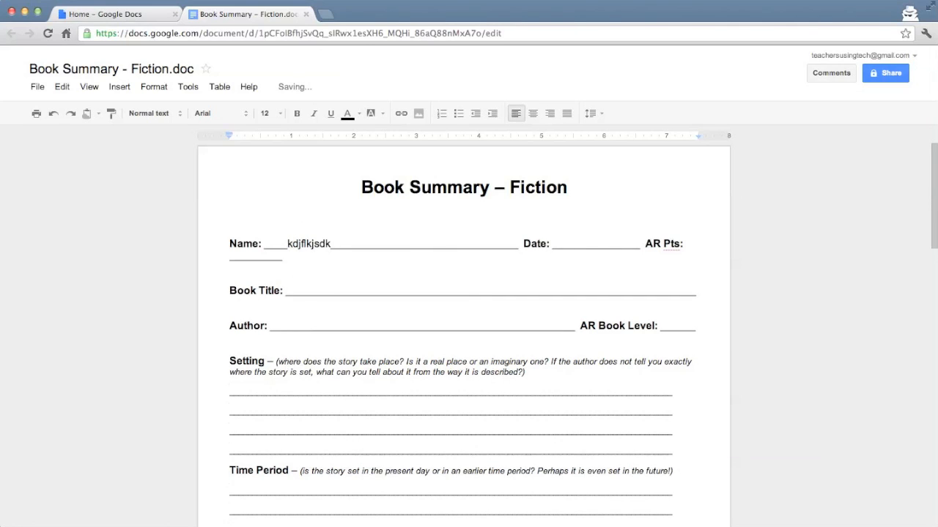
key(BackSpace)
key(BackSpace)
key(BackSpace)
key(BackSpace)
key(BackSpace)
key(BackSpace)
key(BackSpace)
key(BackSpace)
key(BackSpace)
key(BackSpace)
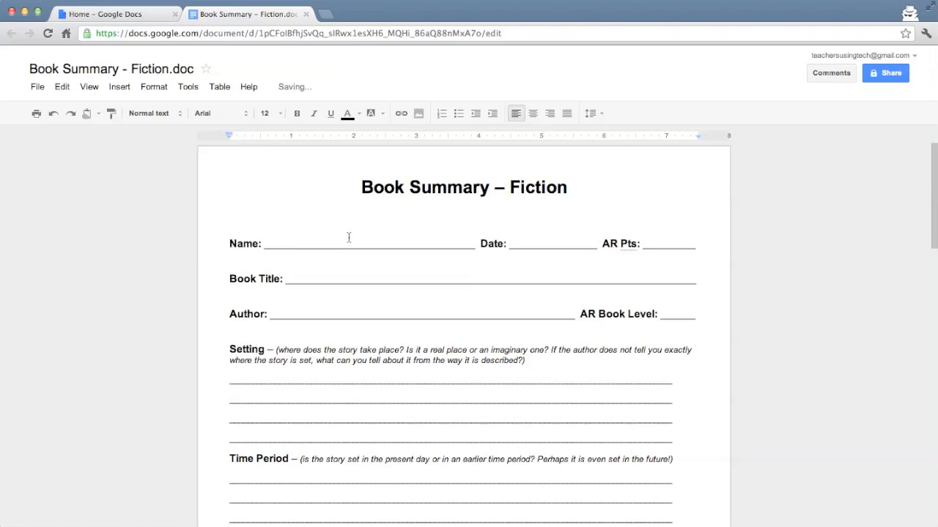
- Insert a table with six columns and one row directly above the Name line
click(249, 224)
click(213, 88)
click(301, 69)
click(224, 86)
mouse_move(301, 110)
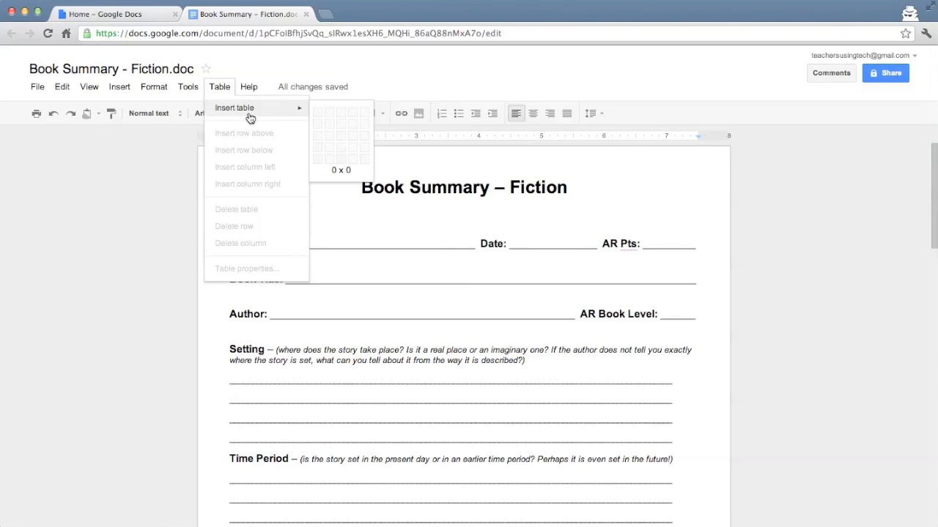
click(377, 113)
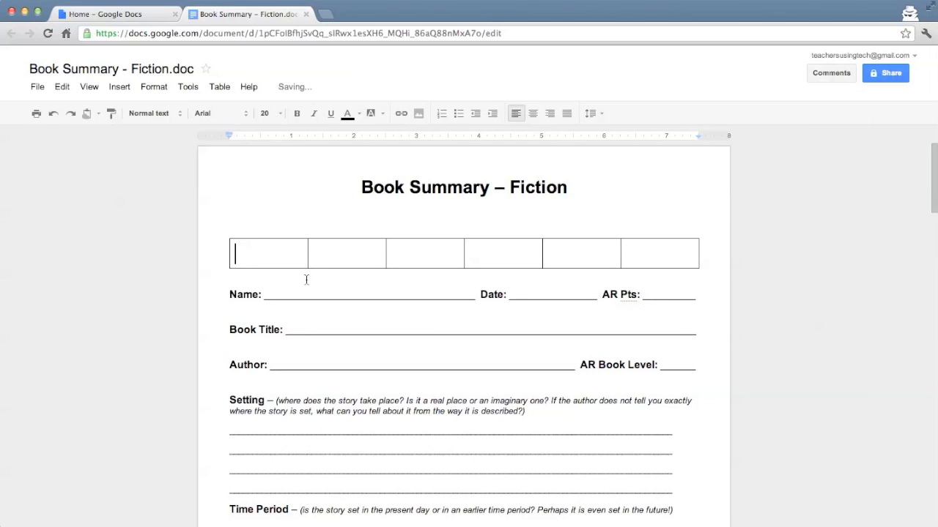
- Enter "Name" in the first table cell and set the font size of the first five cells to 12
text(Name)
drag(296, 249, 217, 247)
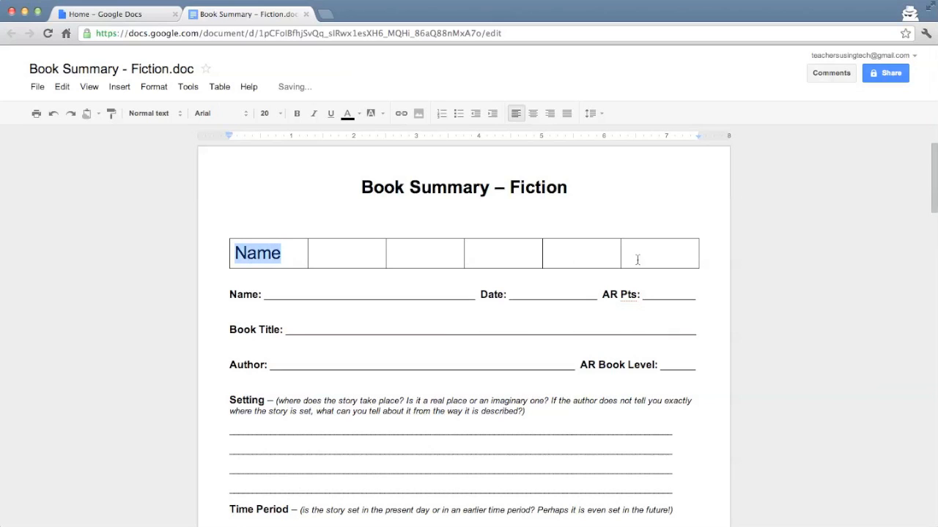
drag(649, 251, 254, 244)
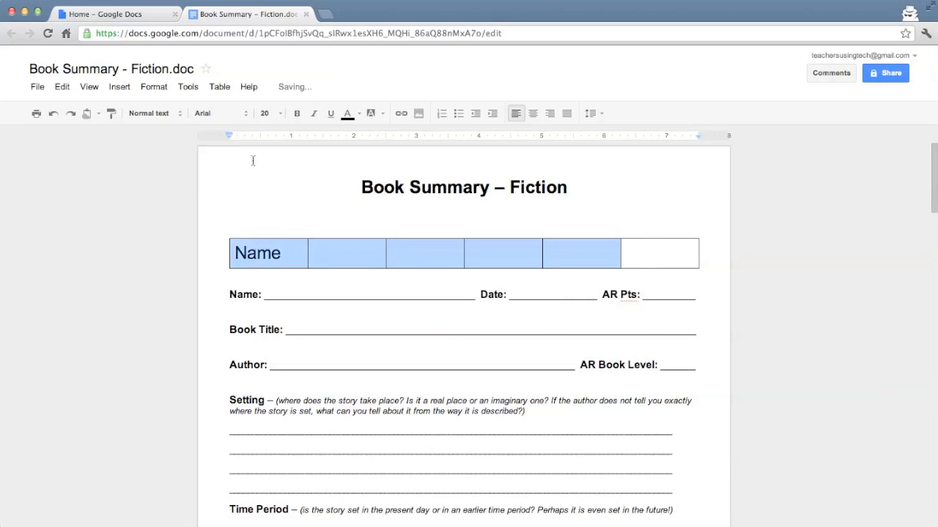
click(279, 119)
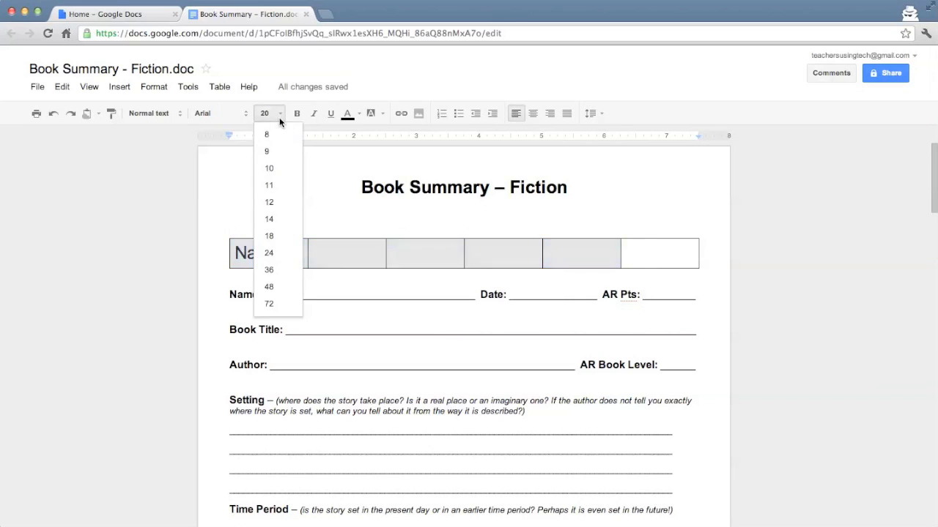
click(271, 203)
- Complete the first cell's label as "Name:" and label the third and fifth cells "Date:" and "AR Pts:"
click(268, 253)
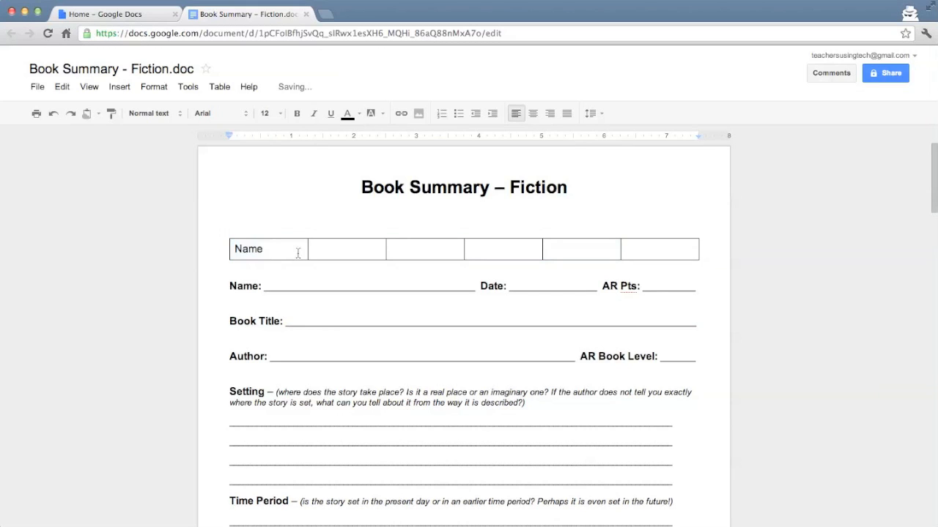
click(342, 253)
click(446, 246)
text(Date:)
click(577, 254)
text(AR Pts:)
- Narrow the Name: and AR Pts: label columns to fit their text, right-align AR Pts:, and shrink the last column
drag(307, 249, 271, 249)
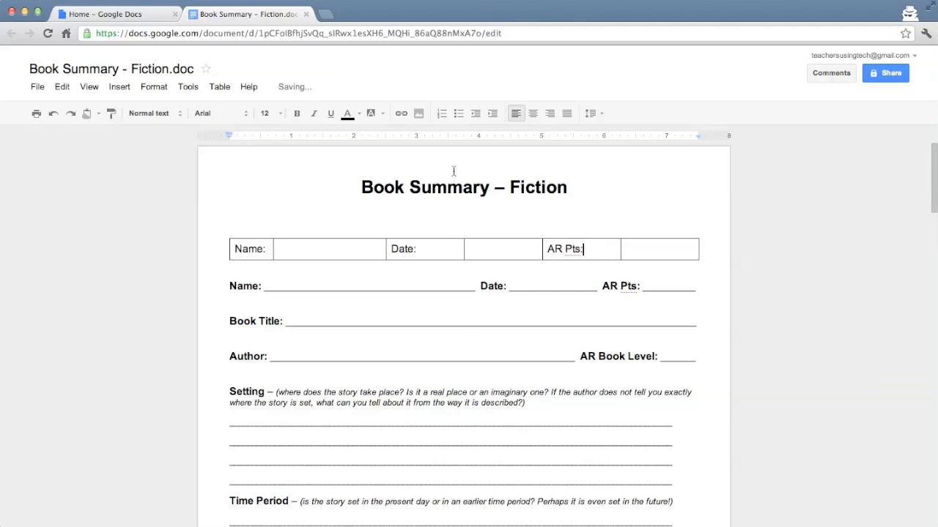
click(550, 114)
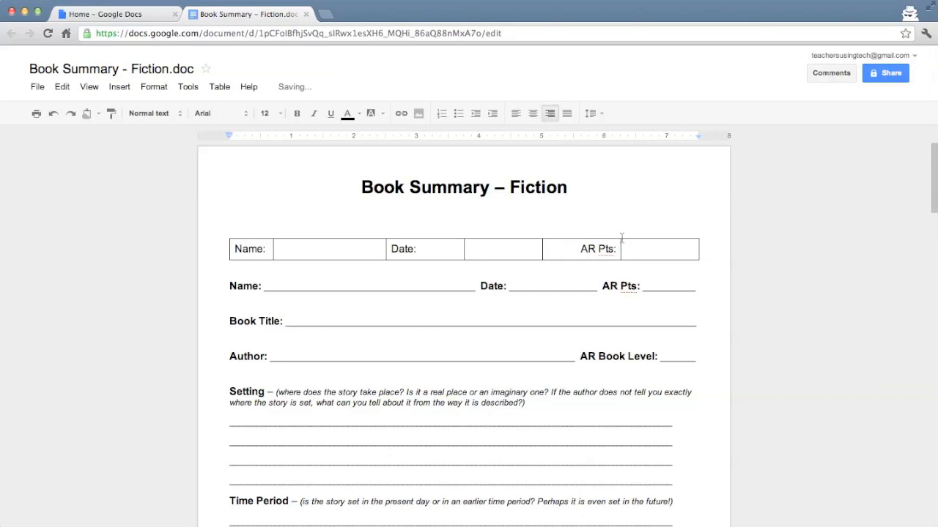
drag(543, 250, 576, 251)
drag(620, 248, 652, 250)
drag(575, 249, 610, 249)
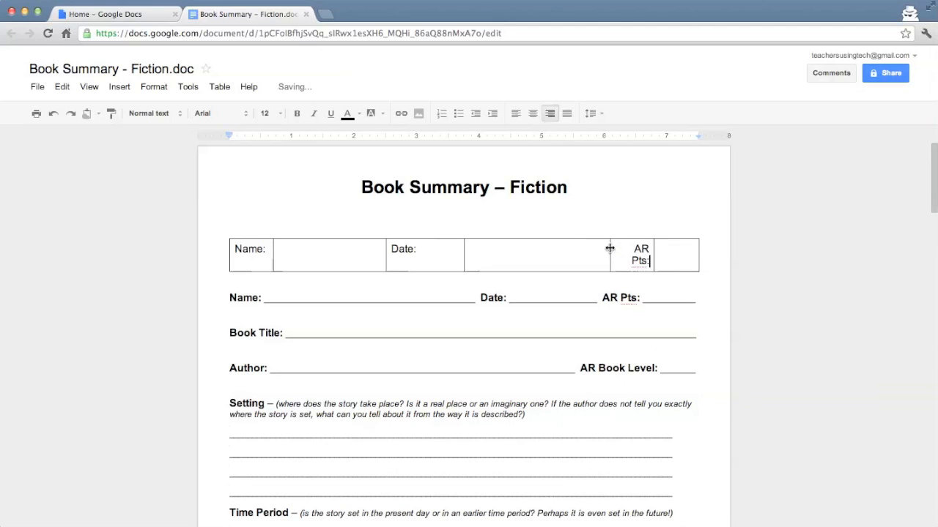
drag(608, 256, 605, 257)
- Shift and narrow the Date: column toward the AR Pts: side and right-align its label
drag(464, 247, 507, 247)
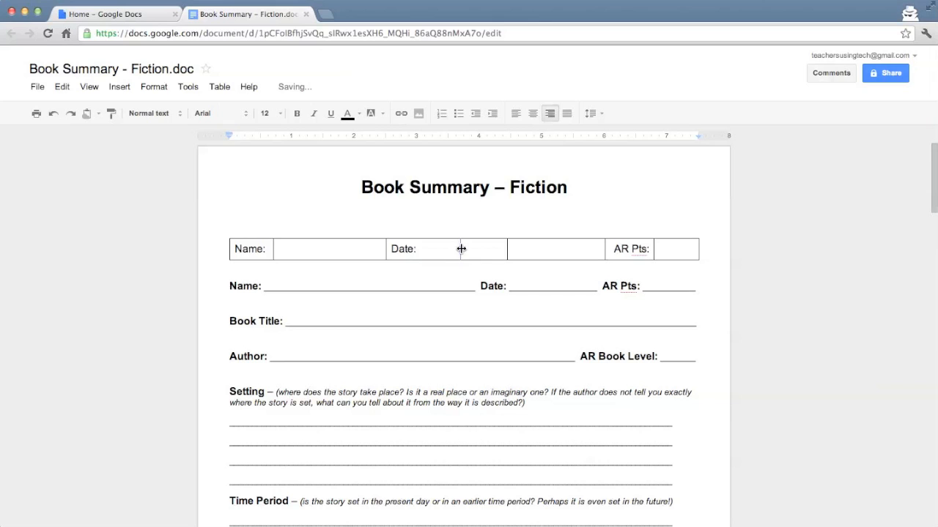
drag(461, 249, 460, 249)
click(497, 249)
click(549, 113)
- Enter the placeholder "Insert" in the cell beside Name: and colour it blue
click(350, 254)
text(Ins)
key(BackSpace)
text(sert)
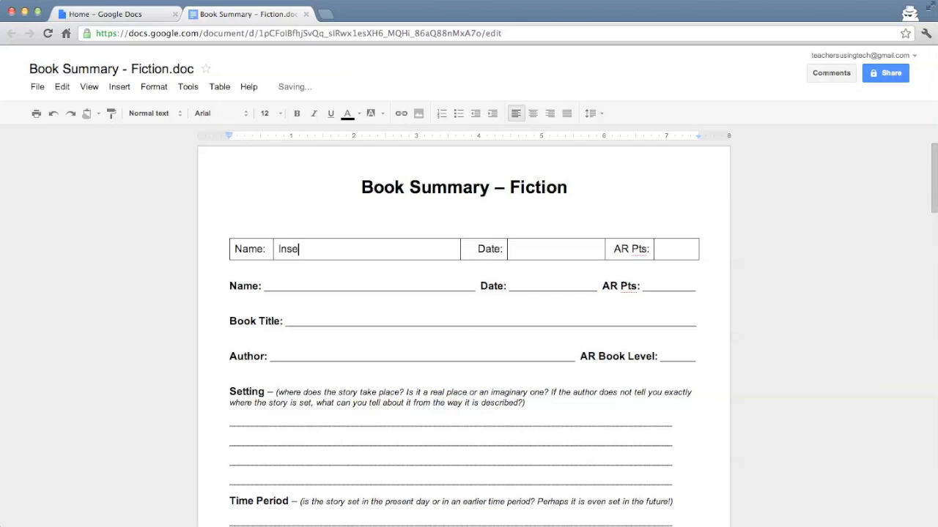
double_click(298, 250)
key(super+c)
click(347, 115)
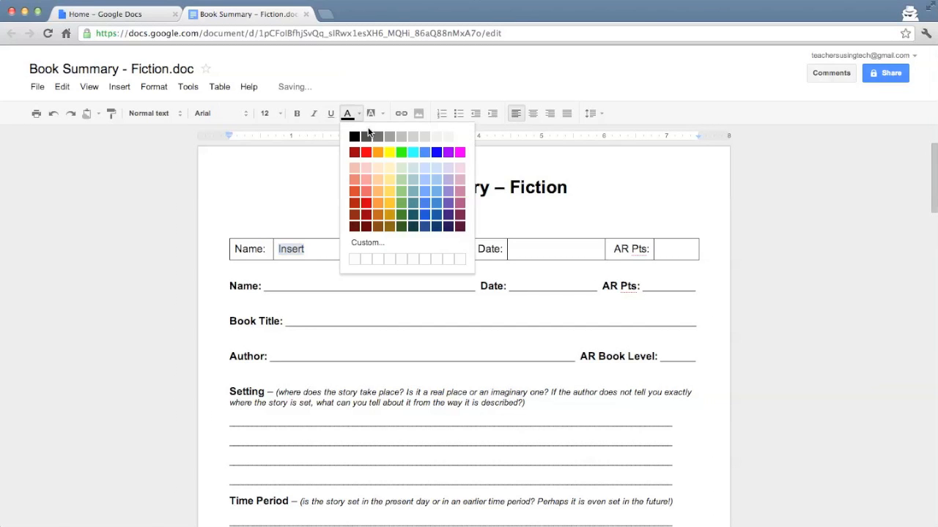
click(438, 154)
click(394, 277)
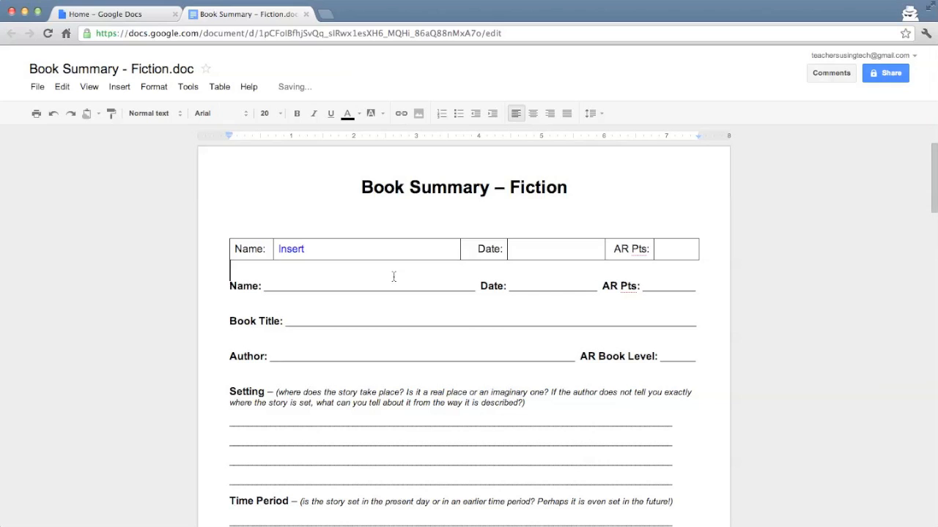
- Copy the blue "Insert" placeholder into the cells beside Date: and AR Pts:, and tighten the Date: column to its label
double_click(299, 249)
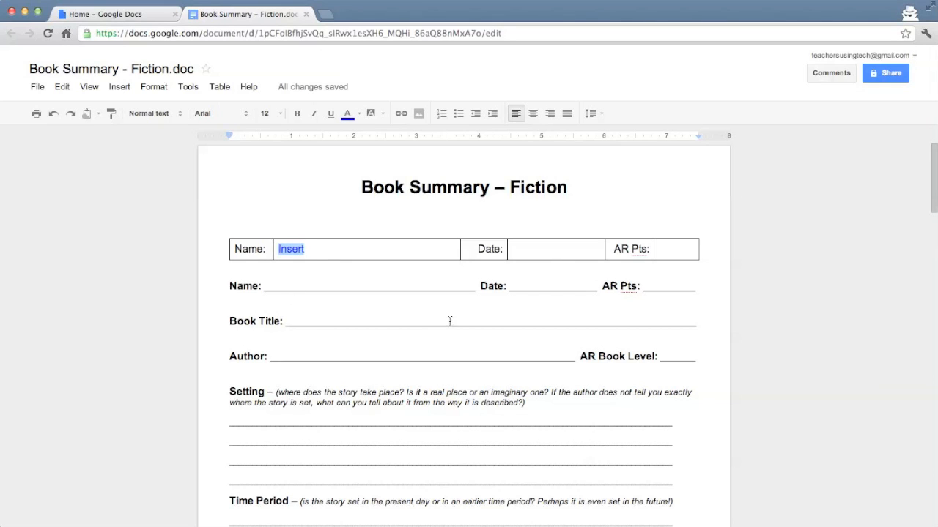
click(557, 252)
key(super+v)
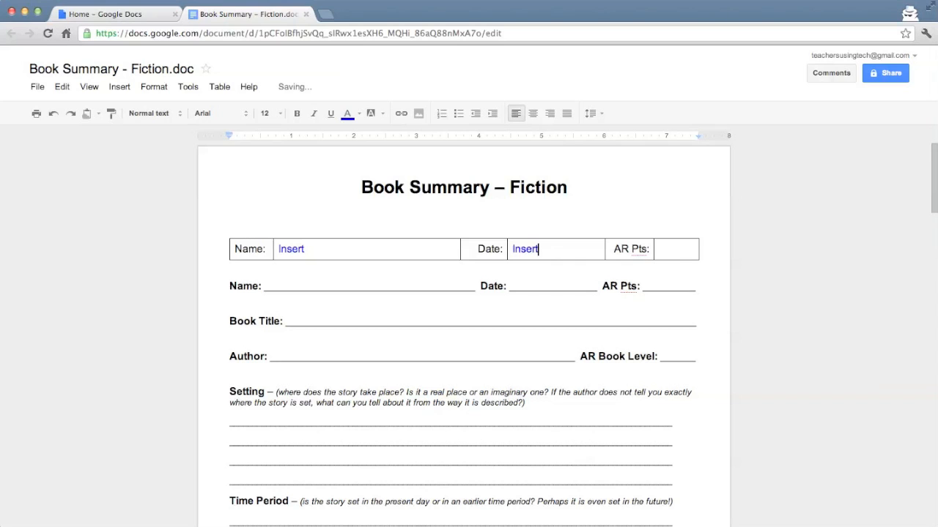
click(685, 250)
key(super+v)
drag(461, 251, 470, 254)
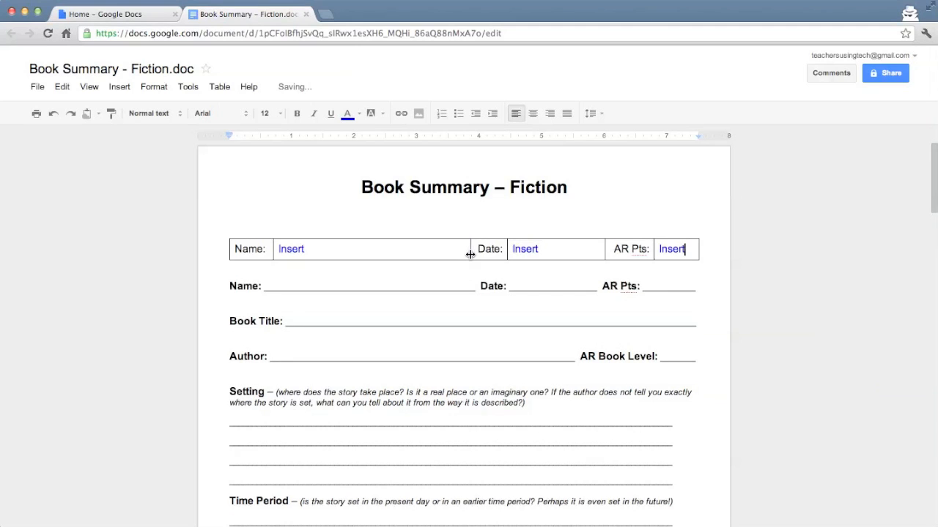
- Try replacing the Name placeholder with a sample full name, and restore the text "Insert"
double_click(285, 249)
text(ohn Doe)
drag(327, 244, 277, 245)
text(Insert)
click(364, 269)
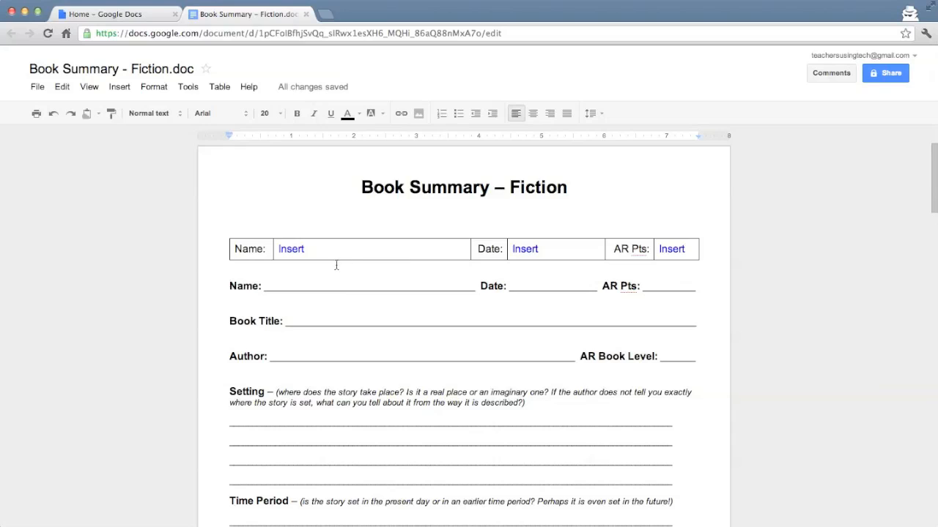
- Set the table's border width to 0 pt and replace the placeholder beside Name: with a sample full name
click(366, 252)
click(220, 87)
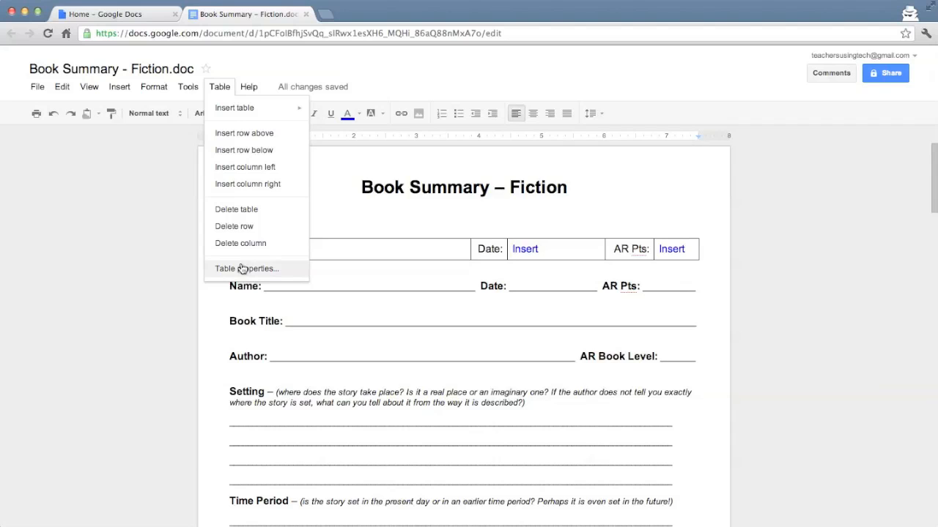
click(241, 269)
click(417, 247)
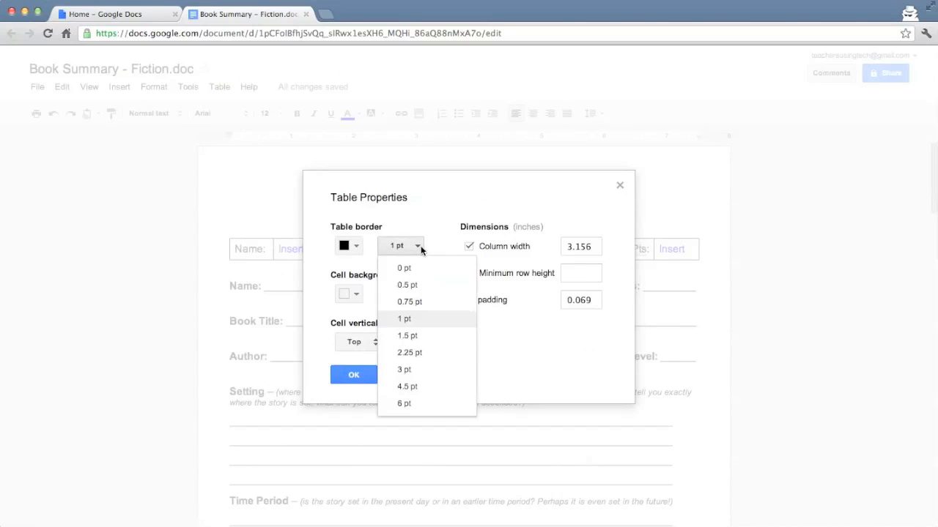
click(405, 269)
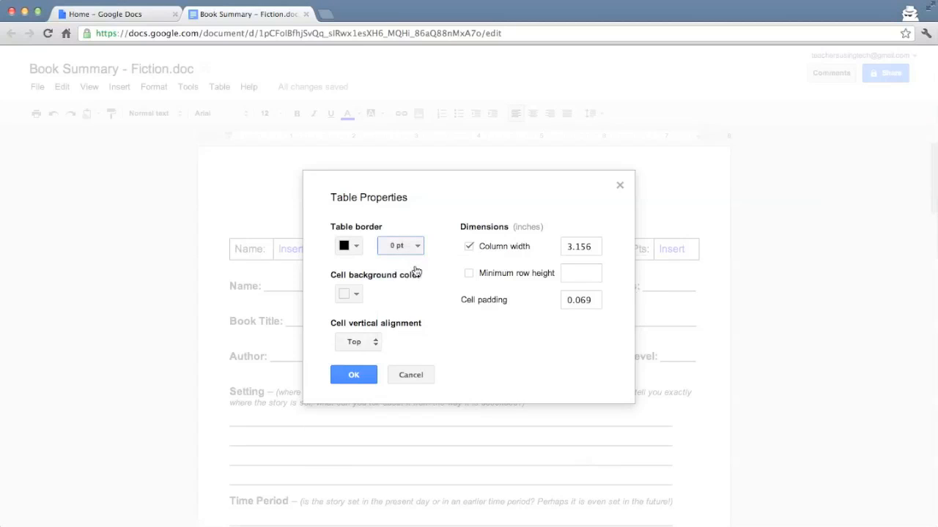
click(354, 375)
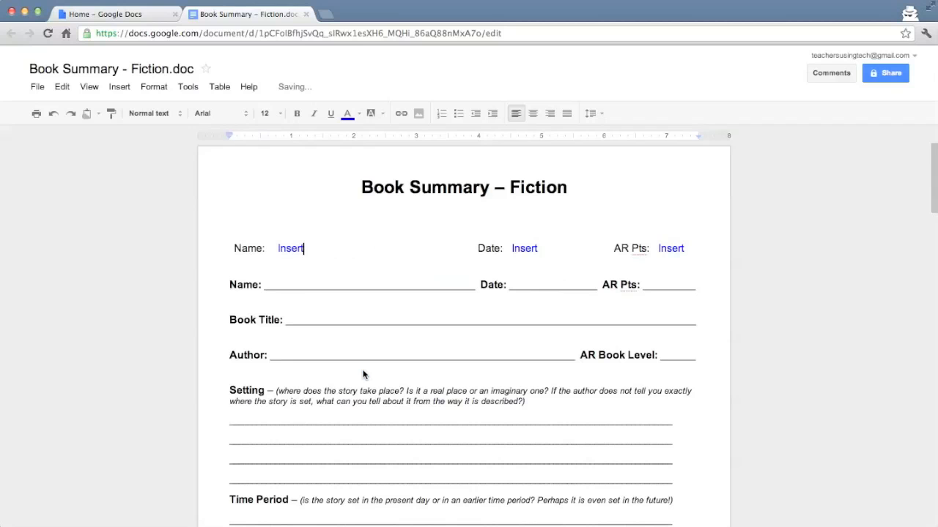
double_click(291, 249)
text(John Doe)
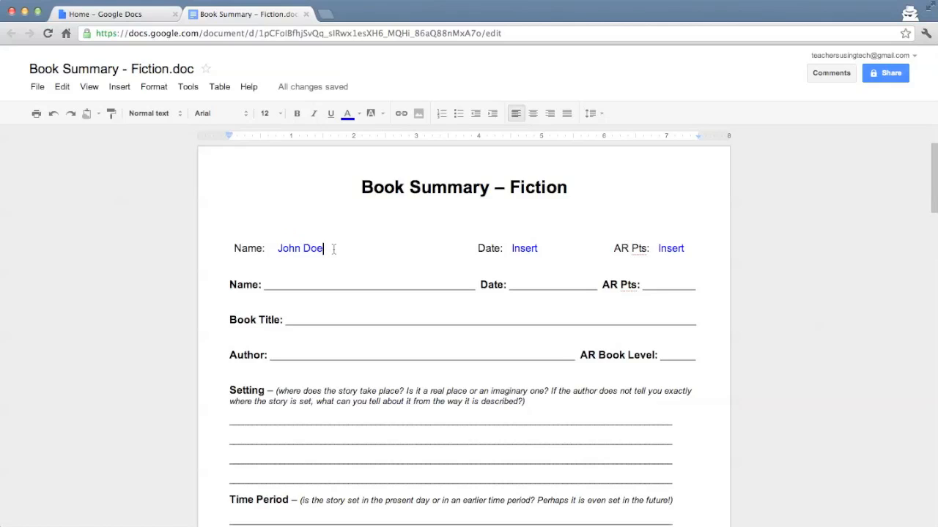
- Delete the original underlined Name, Date and AR Pts line below the table
drag(705, 285, 295, 282)
click(417, 292)
drag(700, 289, 226, 279)
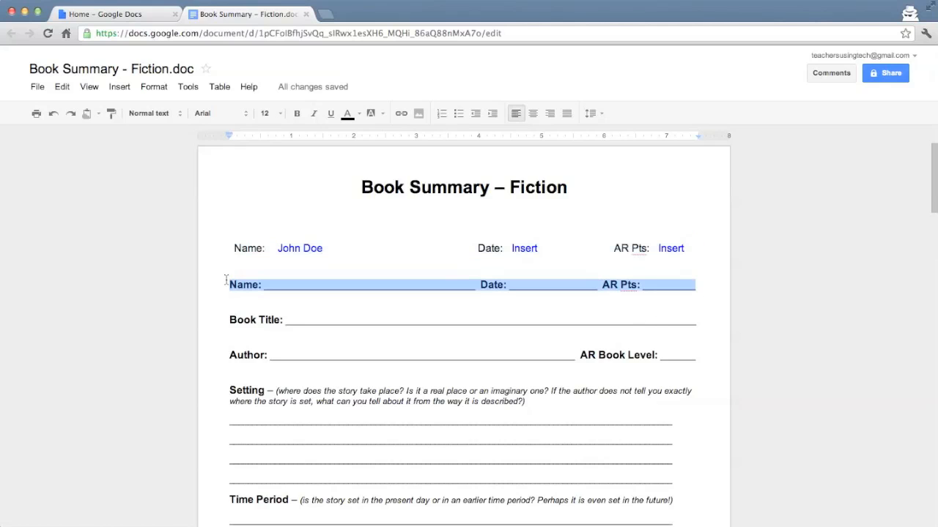
key(BackSpace)
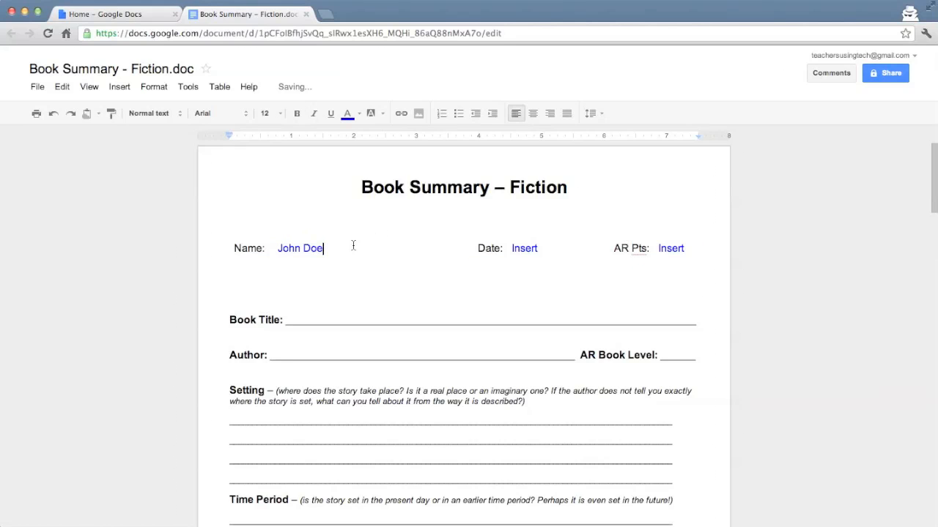
- Set the Name table's border width to 1 pt
click(219, 87)
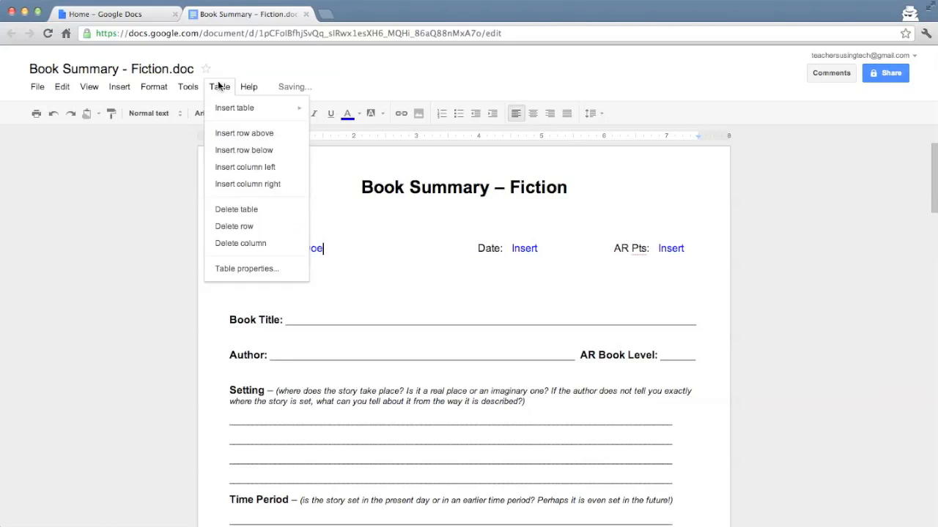
click(242, 268)
click(417, 248)
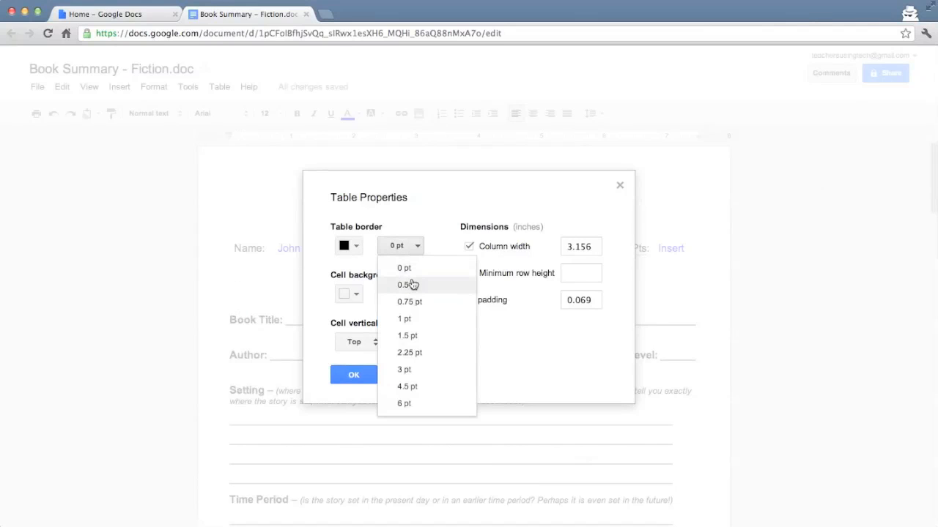
click(404, 318)
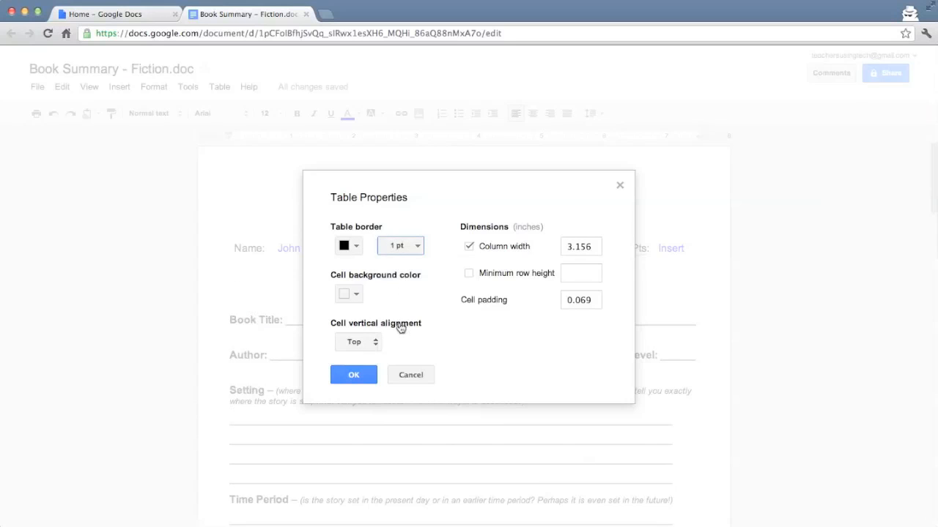
click(354, 375)
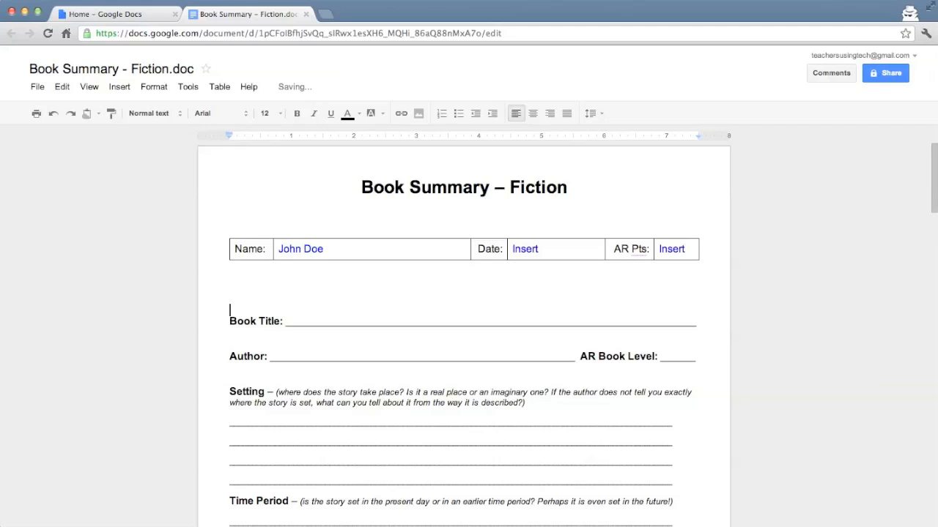
- Insert a two-column, one-row table below the Name table, label its first cell "Book Title:" and tighten that column to the label
key(Down)
click(296, 286)
click(221, 89)
mouse_move(240, 107)
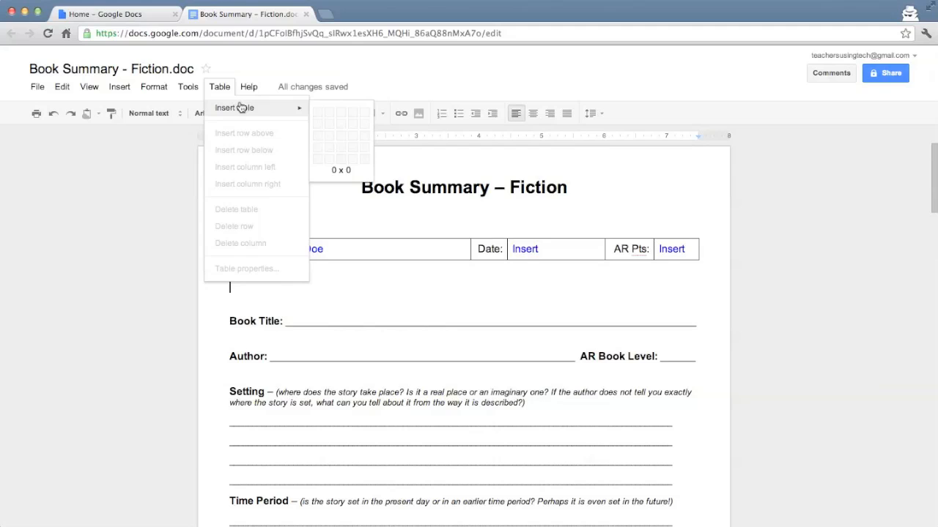
click(330, 116)
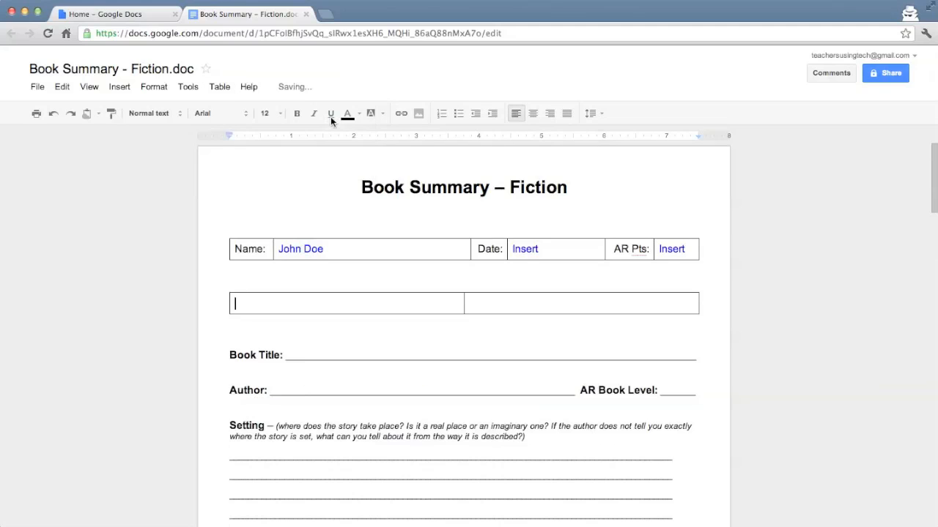
text(Book Title:)
click(466, 305)
drag(299, 303, 294, 304)
- Enter the placeholder "Insert" in the cell beside Book Title: and colour it blue
text(Inser)
double_click(308, 302)
click(353, 119)
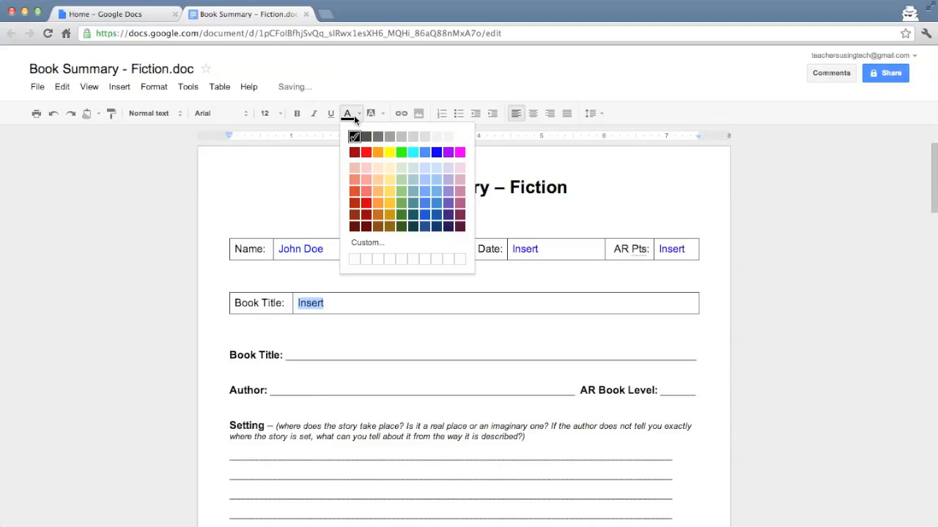
click(433, 151)
- Replace the sample full name beside Name: with the placeholder "Insert"
drag(325, 249, 273, 248)
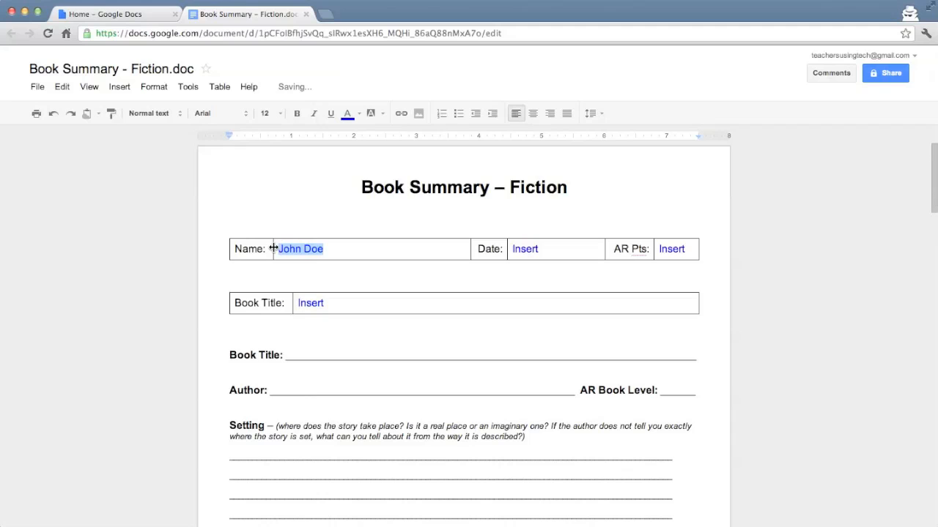
text(Insert)
key(Return)
key(BackSpace)
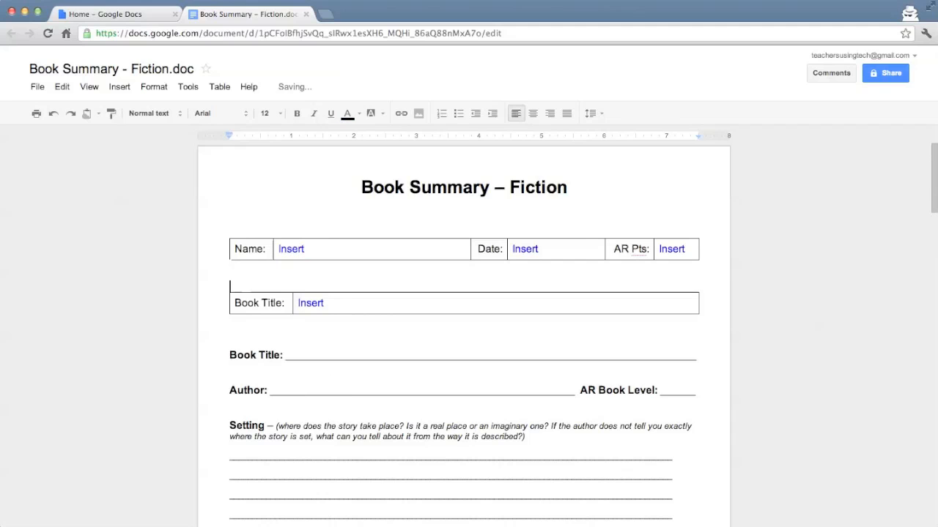
- Remove the extra blank line between the Name and Book Title tables and change the font size of the remaining line
key(BackSpace)
scroll(320, 194, down, 1)
scroll(320, 194, down, 1)
scroll(271, 262, up, 3)
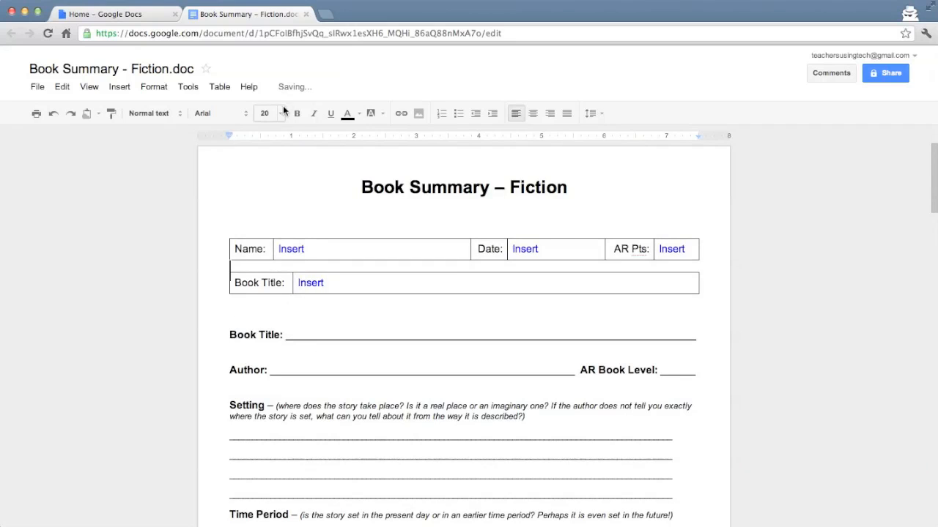
click(283, 112)
click(272, 200)
- Delete the original underlined Book Title line and the surplus blank lines above Author
click(294, 313)
drag(697, 339, 236, 332)
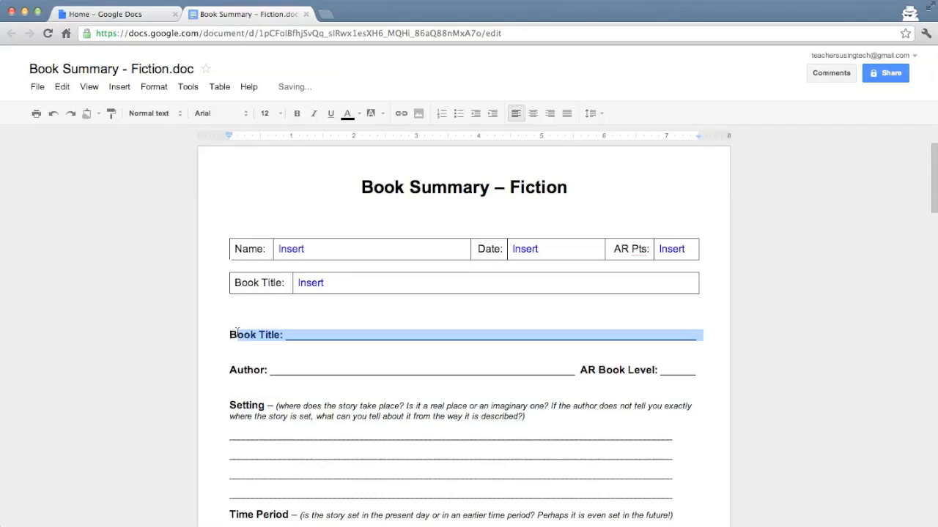
key(BackSpace)
key(BackSpace)
key(BackSpace)
key(BackSpace)
key(BackSpace)
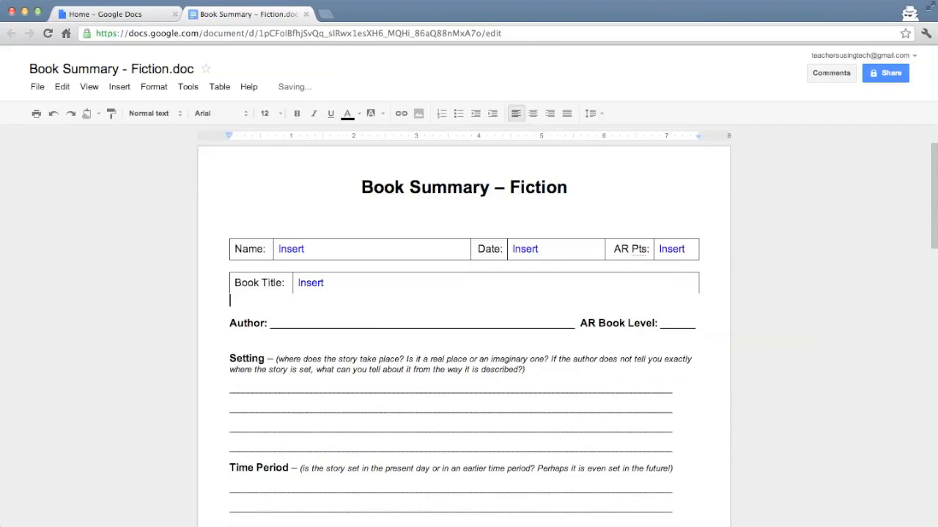
key(BackSpace)
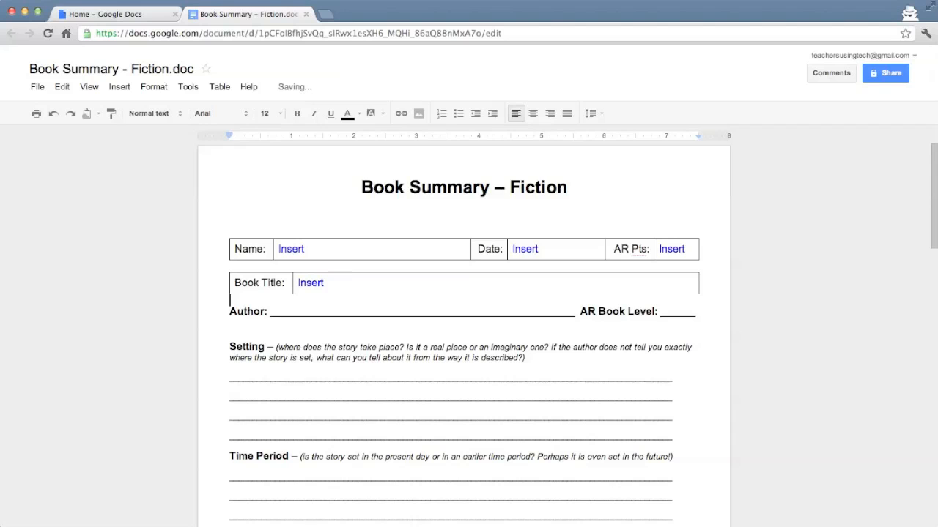
- Replace the underlined blanks under Setting with a single-cell table placed directly beneath the question text
scroll(503, 370, down, 1)
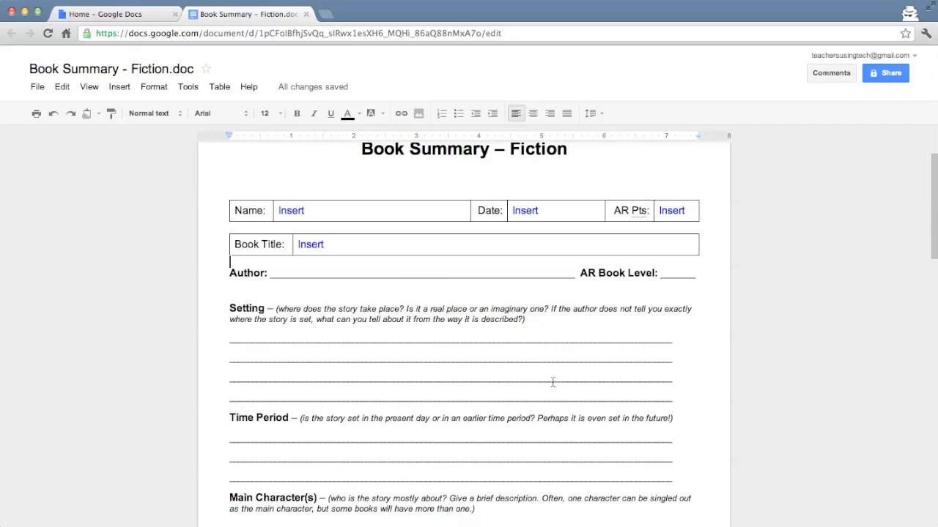
drag(680, 402, 213, 336)
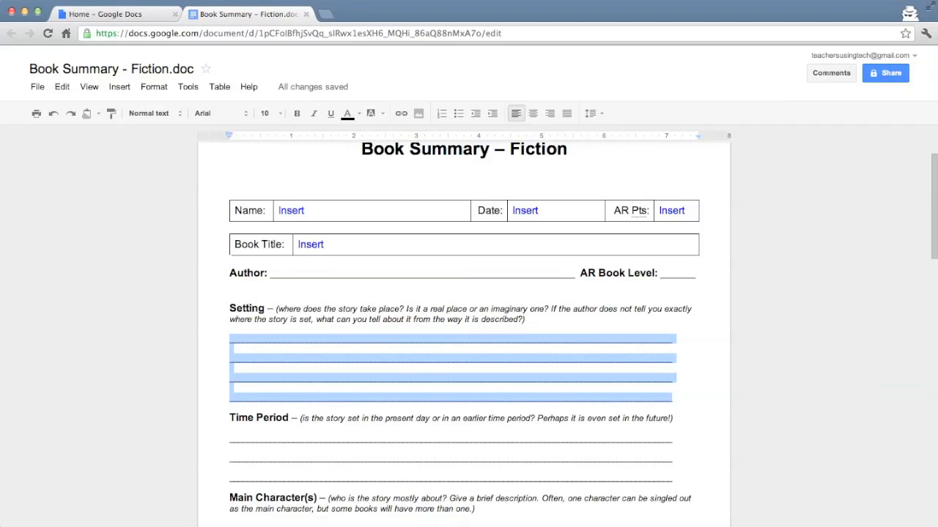
key(BackSpace)
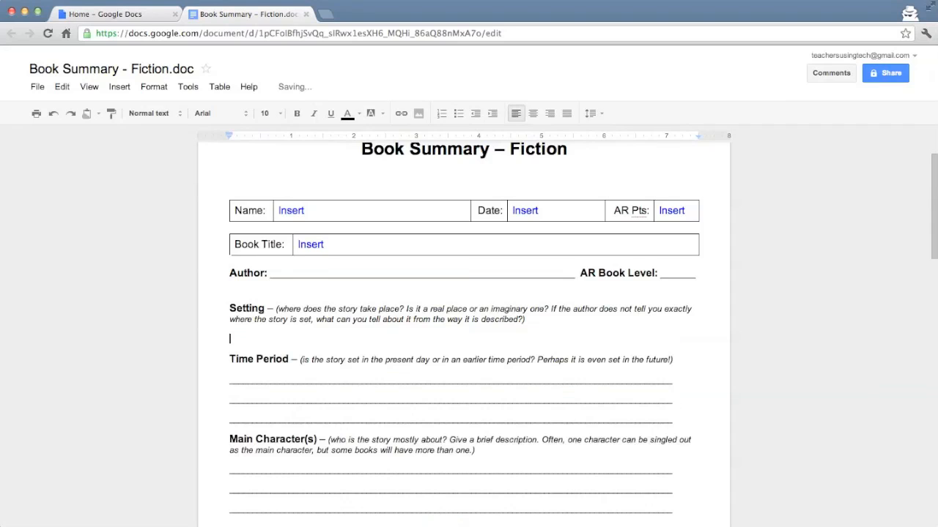
click(217, 92)
mouse_move(249, 110)
click(318, 112)
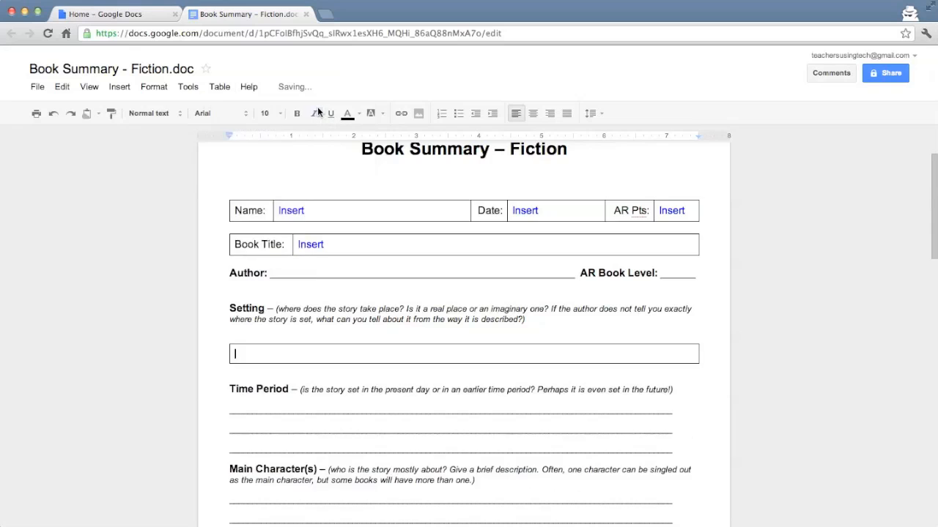
click(309, 337)
key(BackSpace)
key(BackSpace)
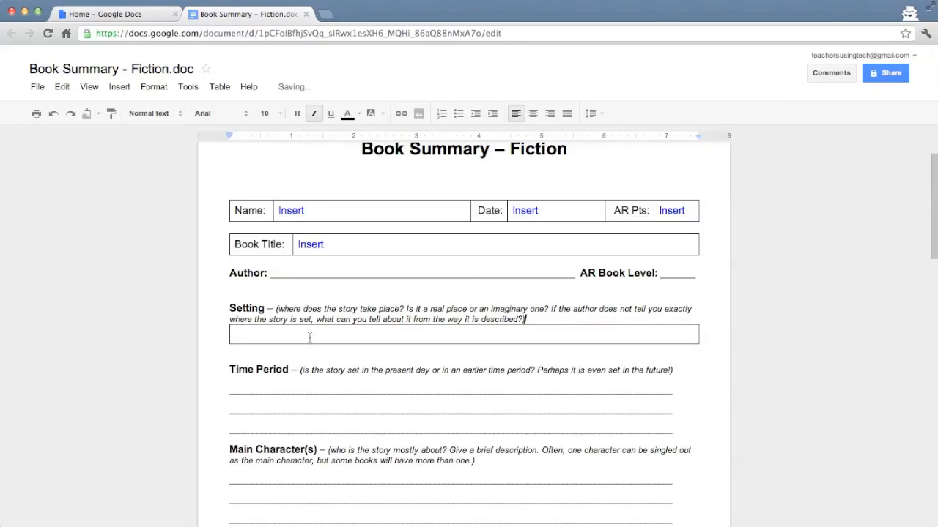
- Enter the placeholder "Answer here" in the Setting answer box and colour it blue
text(Answer )
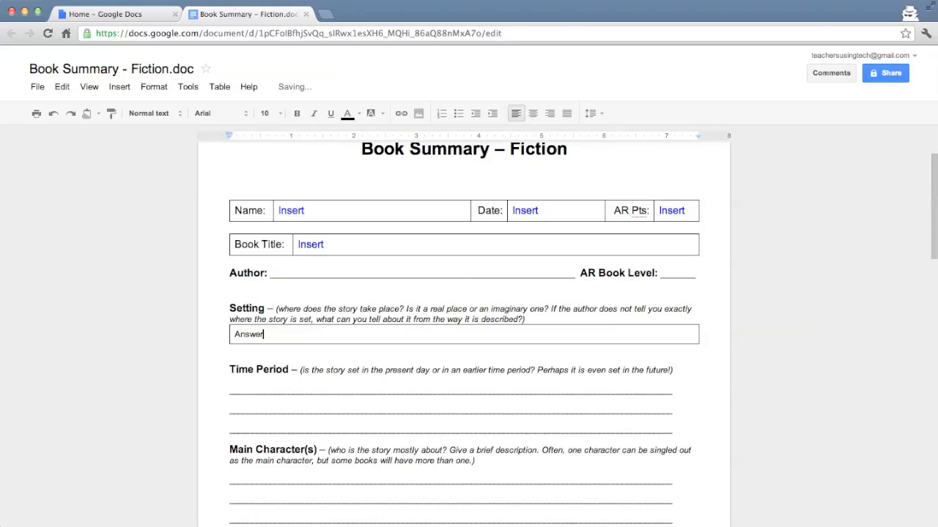
text(here)
drag(299, 335, 233, 335)
click(227, 89)
click(390, 88)
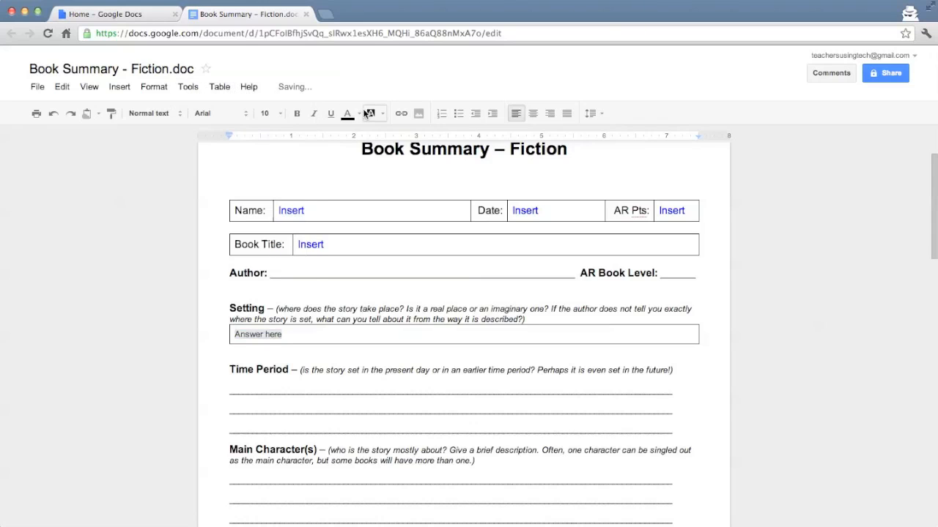
click(366, 113)
click(437, 156)
click(365, 335)
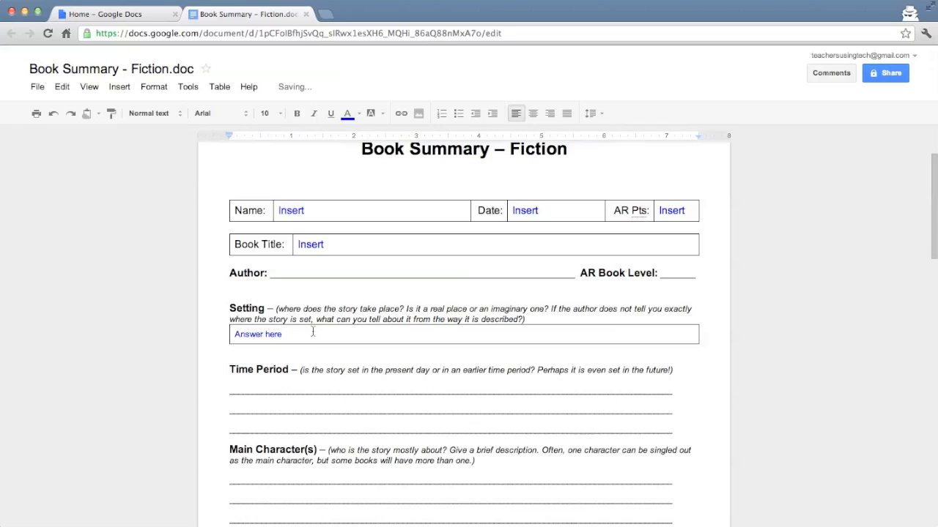
- Replace the underlined blanks under Time Period with a copy of the Setting answer box, directly beneath the question text
drag(298, 339, 232, 329)
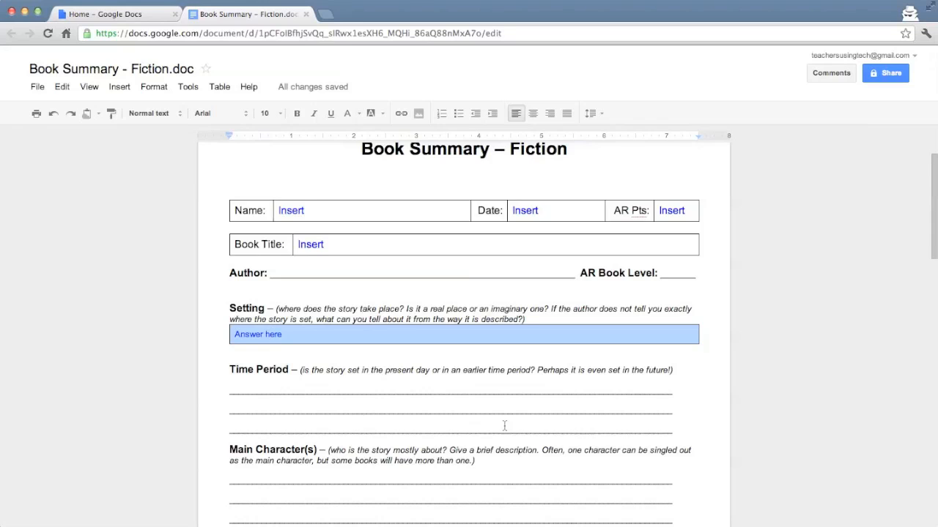
drag(683, 426, 219, 390)
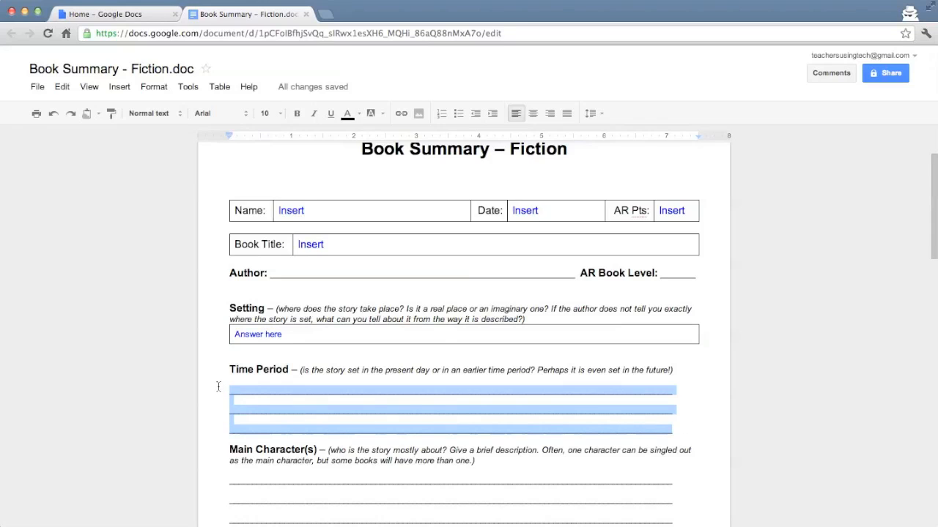
key(BackSpace)
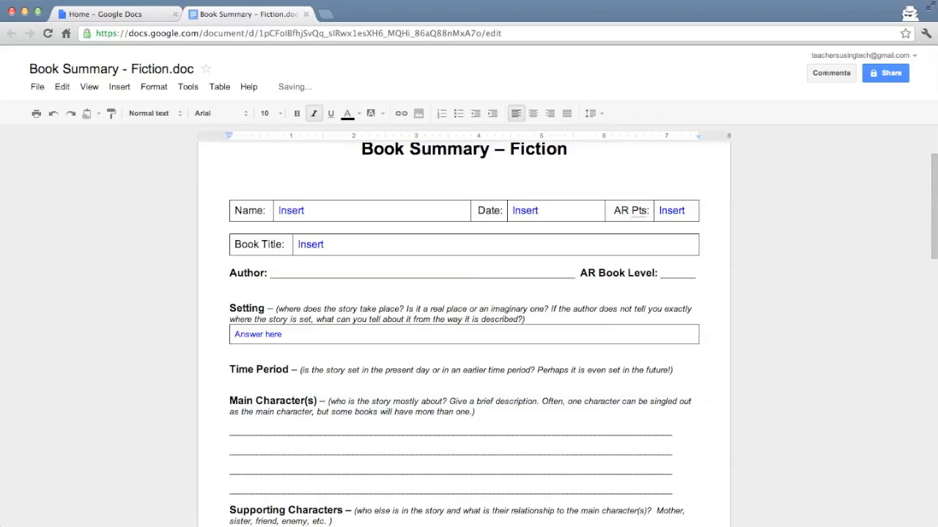
key(ctrl+v)
key(Up)
key(BackSpace)
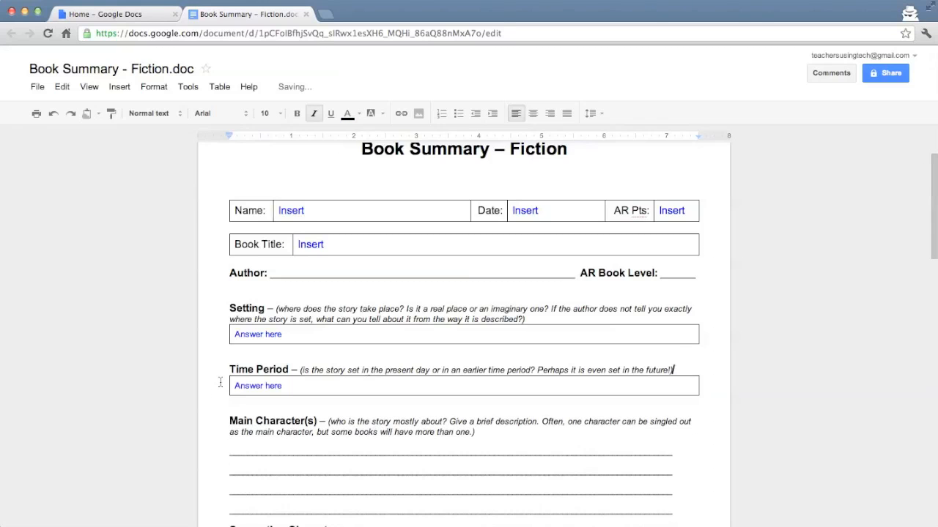
- Replace the underlined blanks under Main Character(s) with a copy of the "Answer here" box
scroll(399, 462, down, 3)
drag(686, 410, 227, 338)
key(BackSpace)
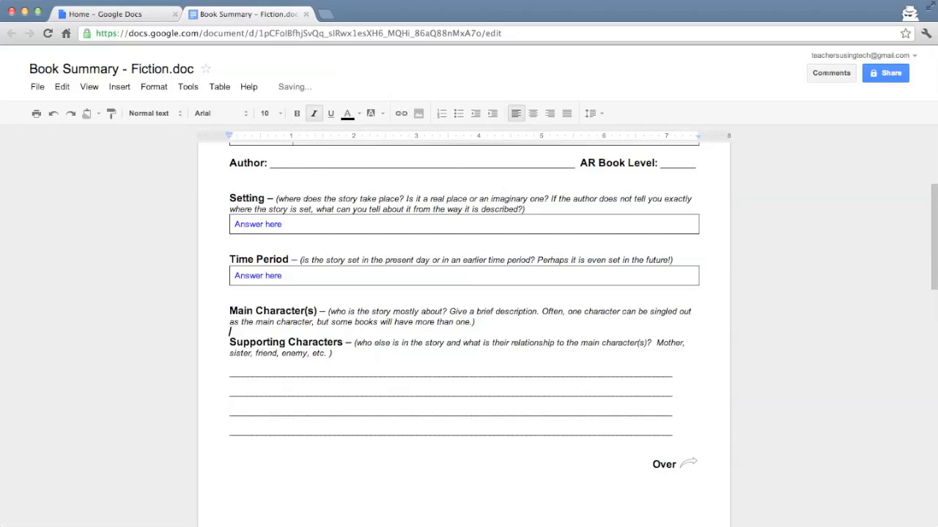
key(ctrl+v)
- Replace the underlined Author and AR Book Level line with a four-column, one-row table
scroll(410, 336, up, 3)
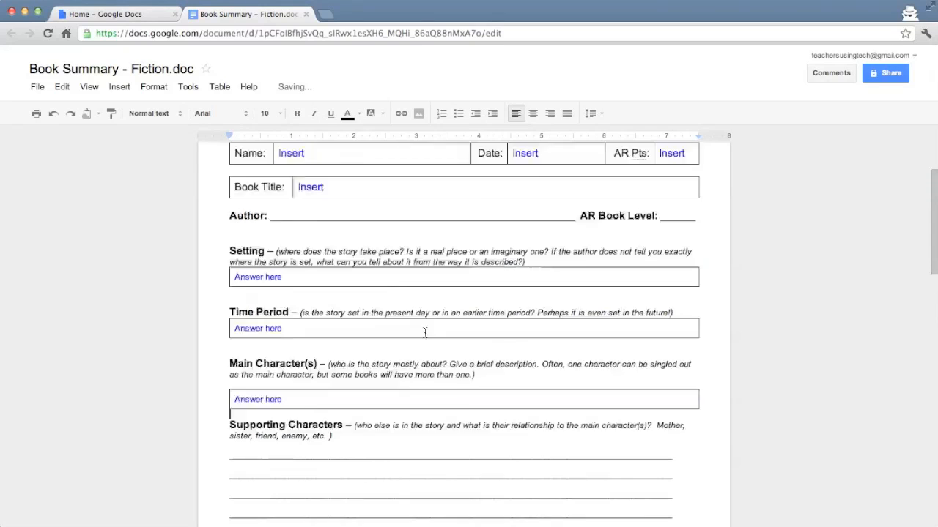
drag(695, 272, 225, 273)
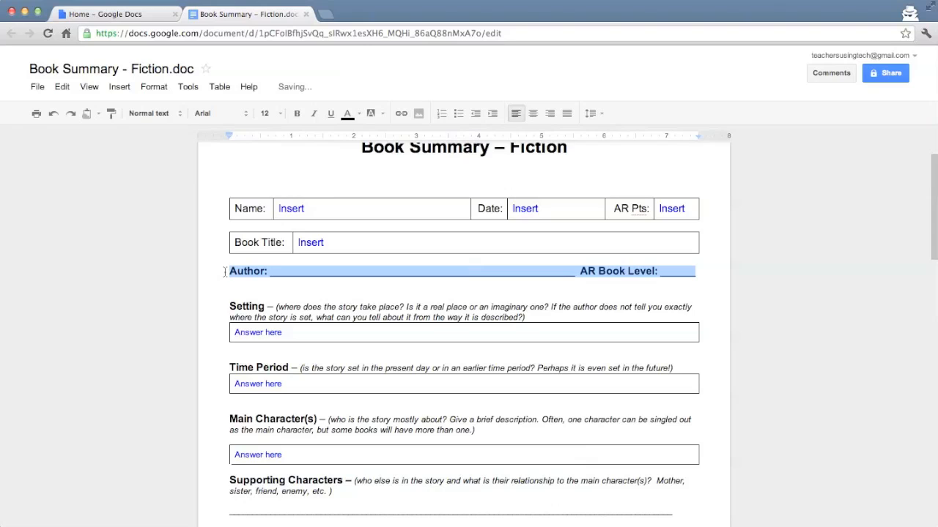
key(BackSpace)
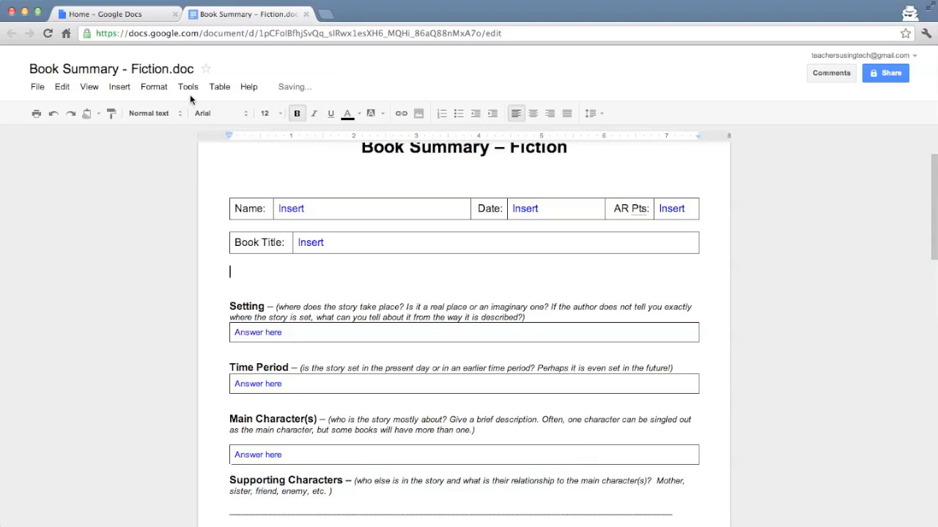
click(250, 88)
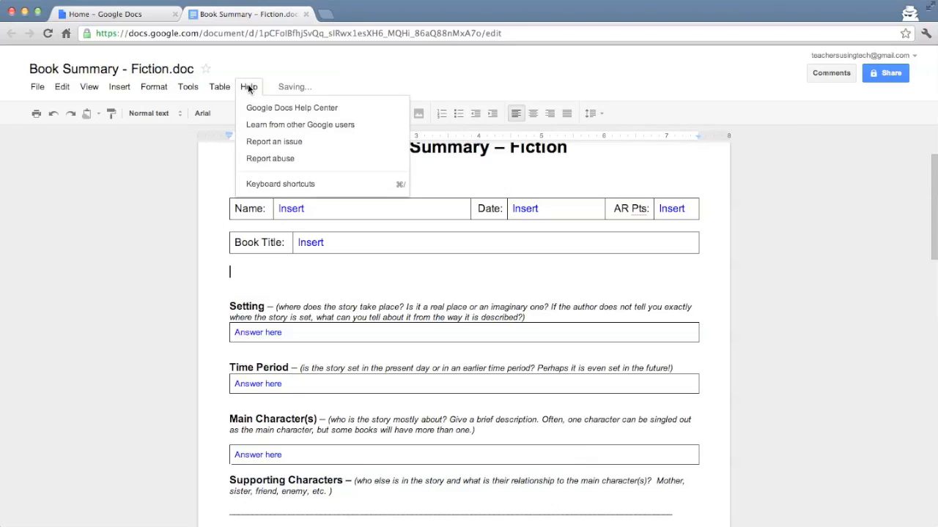
mouse_move(220, 86)
mouse_move(295, 109)
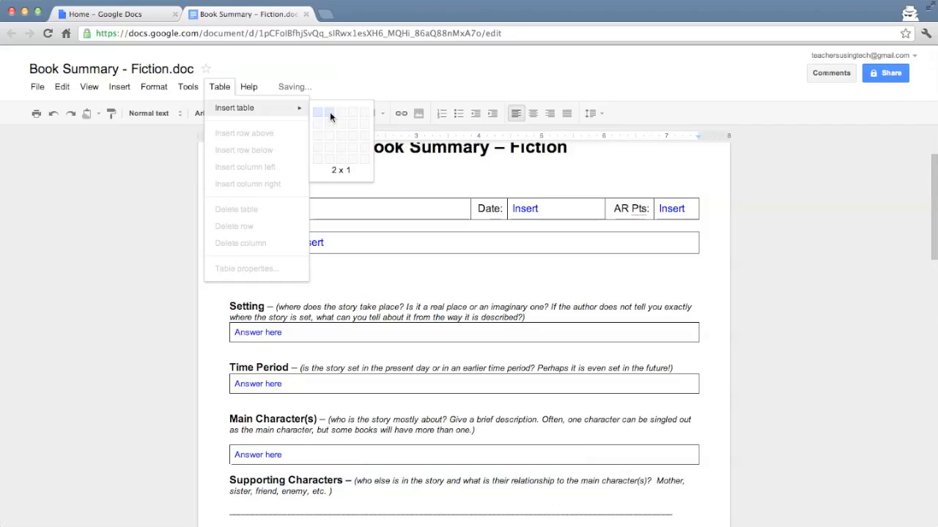
click(351, 112)
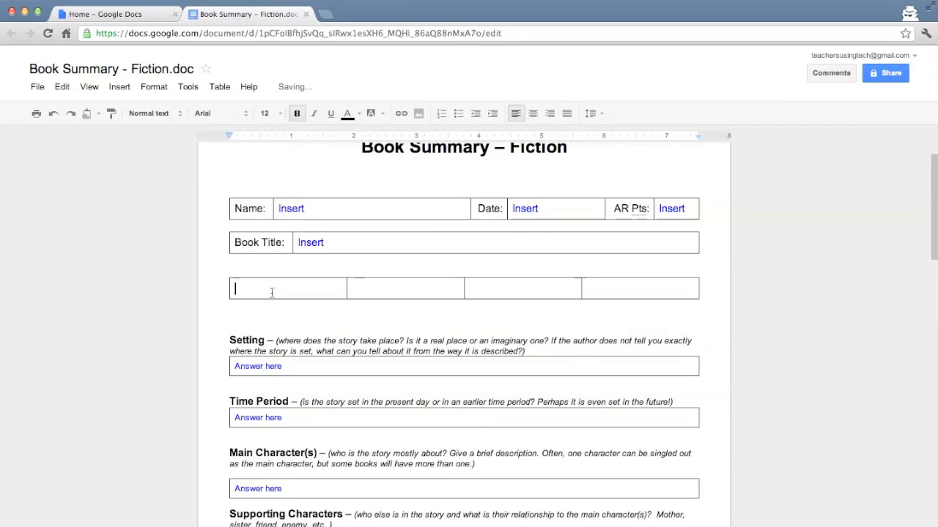
- Label the new table's first cell "Author:" and its third cell "Book Level"
text(Author:)
click(542, 289)
text(Book Level)
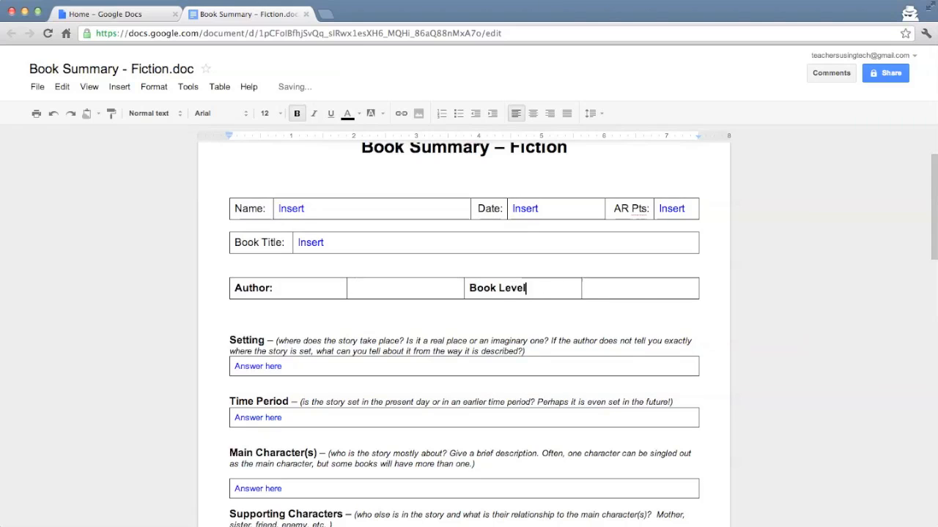
- Finish the "Book Level:" label with a colon and resize the table's columns to fit both labels, leaving a wide Author answer cell
text(:)
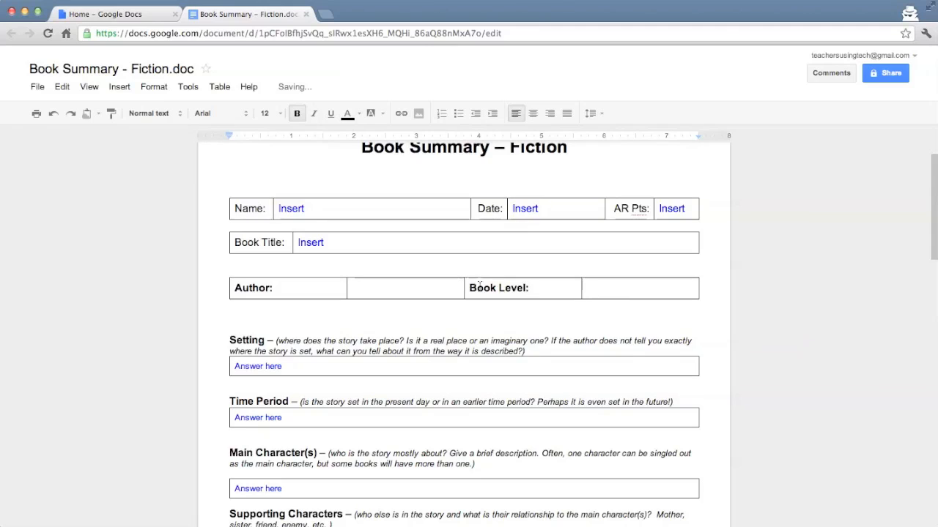
drag(580, 291, 641, 291)
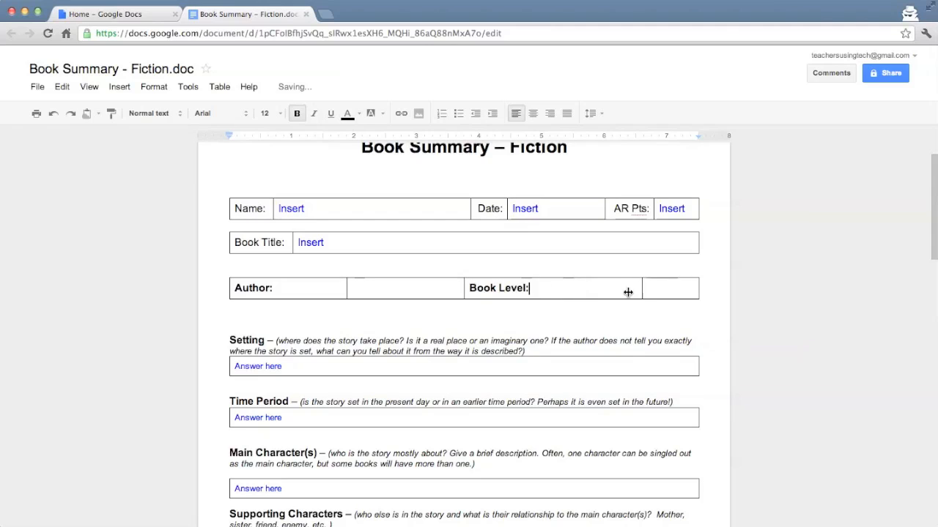
drag(464, 289, 563, 291)
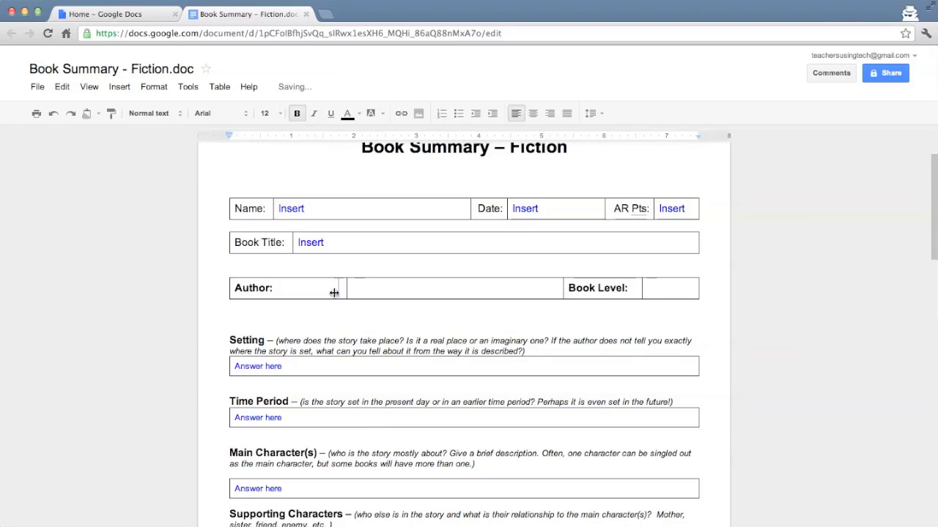
drag(290, 290, 279, 291)
- Remove the bold from the Author and Book Level row and delete the extra blank line above that table
drag(649, 283, 188, 283)
click(298, 115)
click(306, 301)
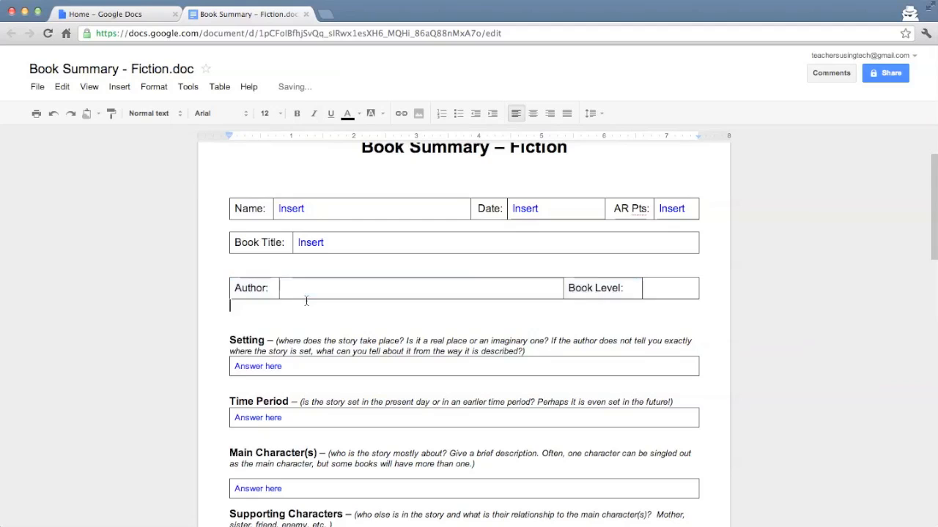
click(302, 272)
key(BackSpace)
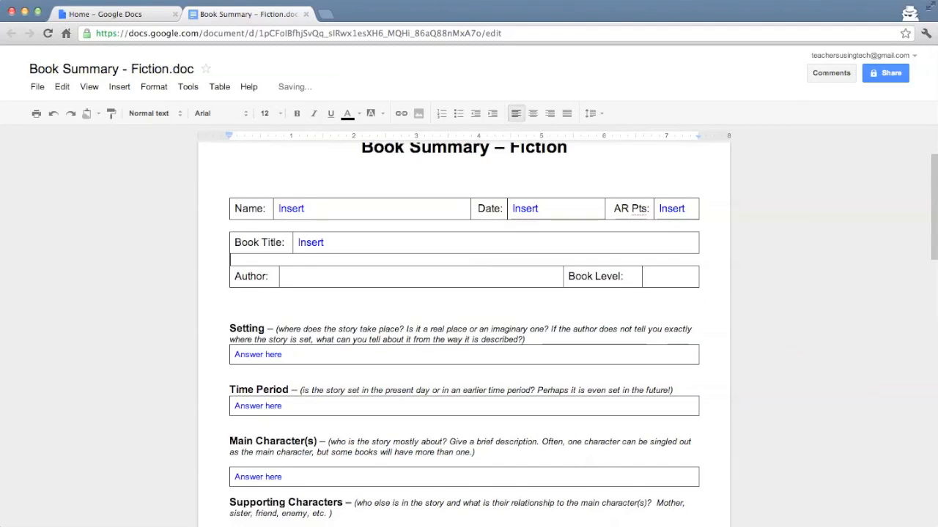
- Fill the empty cells beside Author and Book Level with the placeholder "Insert" in blue text
click(299, 277)
text(Insert)
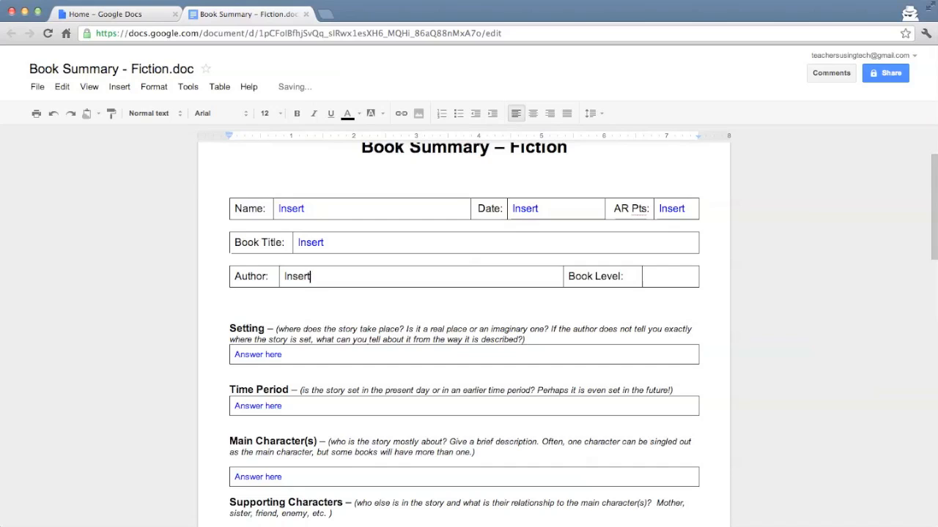
double_click(309, 277)
key(ctrl+c)
click(347, 112)
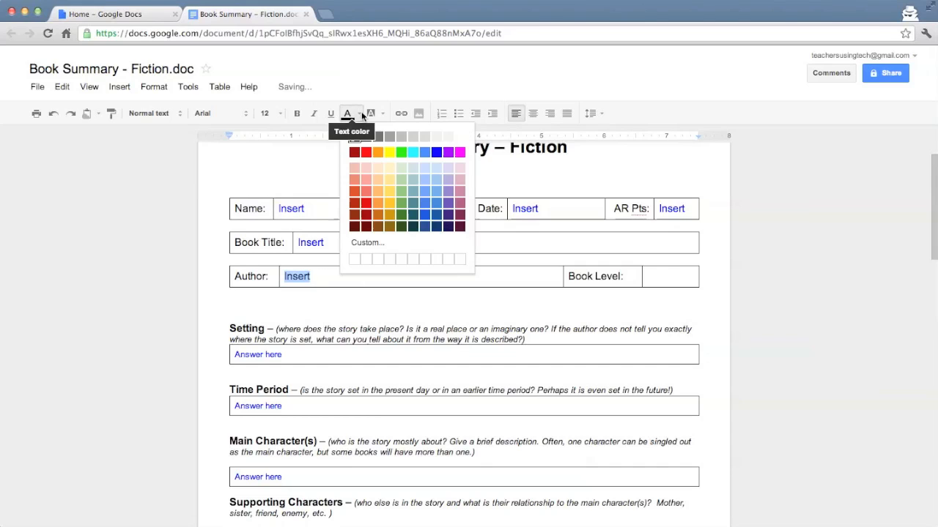
click(433, 151)
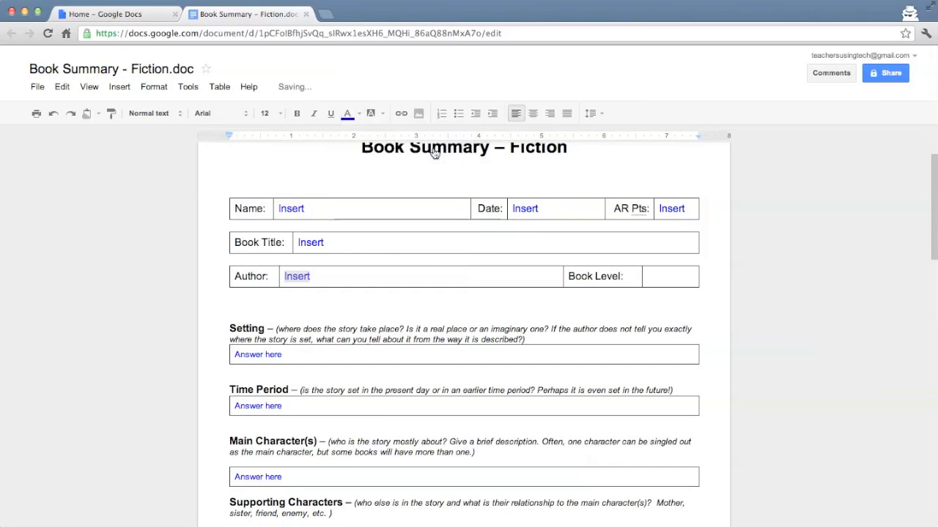
click(665, 278)
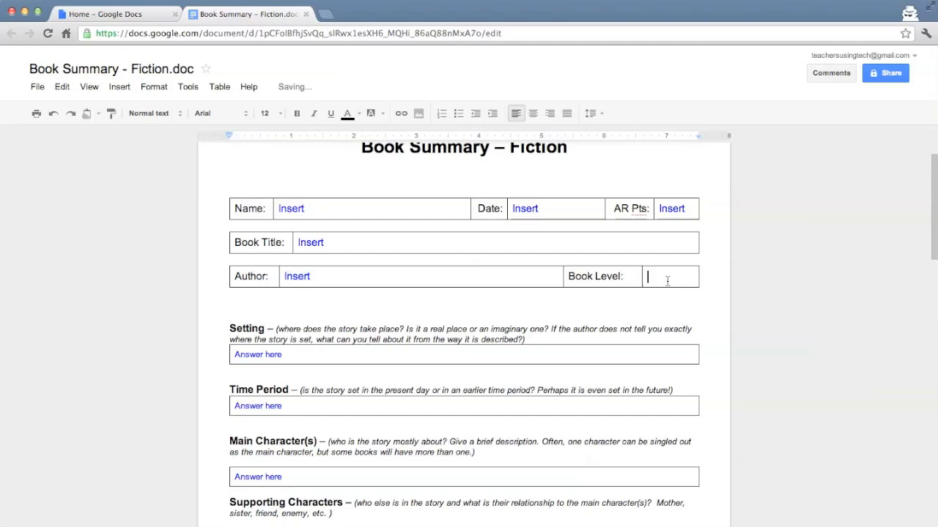
key(ctrl+v)
- Delete the extra blank lines between the Author table and the Setting question
click(605, 322)
click(500, 320)
key(BackSpace)
key(BackSpace)
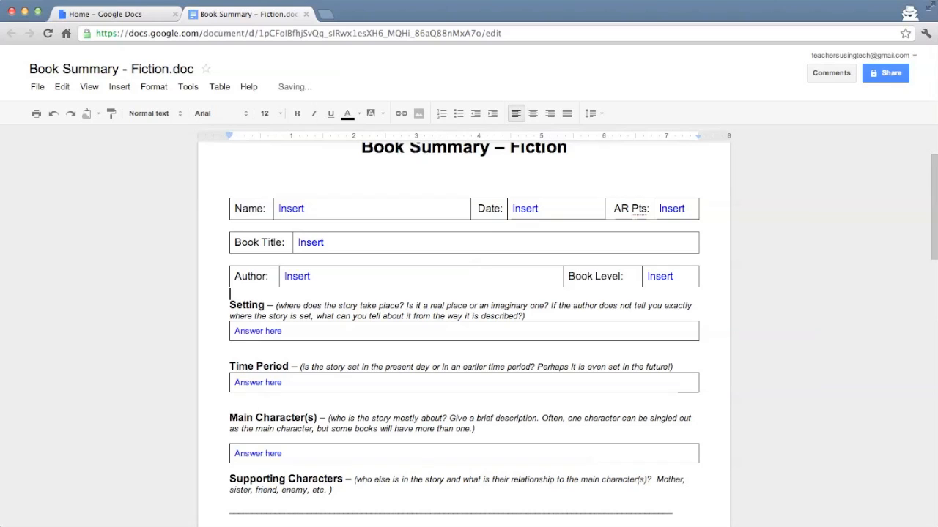
click(524, 315)
- Enlarge the Setting answer box by adding an empty line beneath "Answer here"
scroll(506, 329, down, 4)
scroll(486, 345, up, 5)
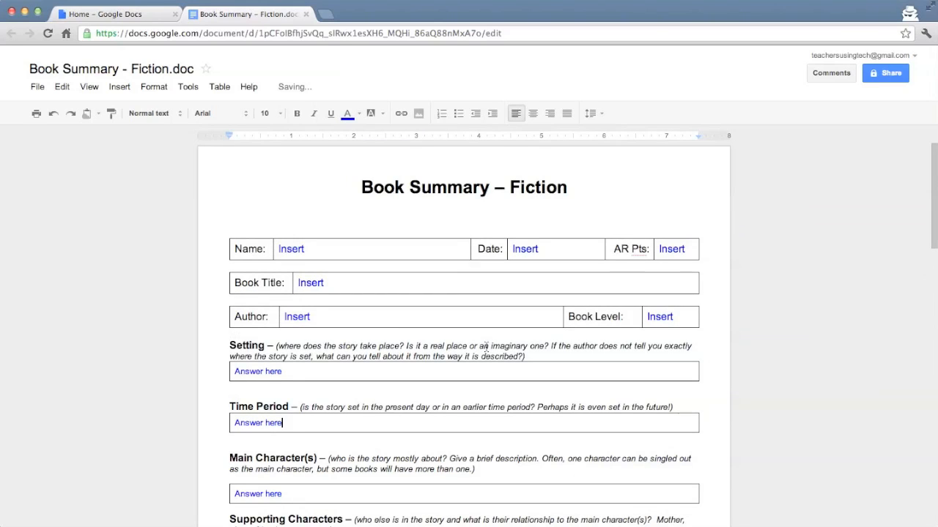
scroll(352, 393, down, 1)
drag(303, 359, 249, 358)
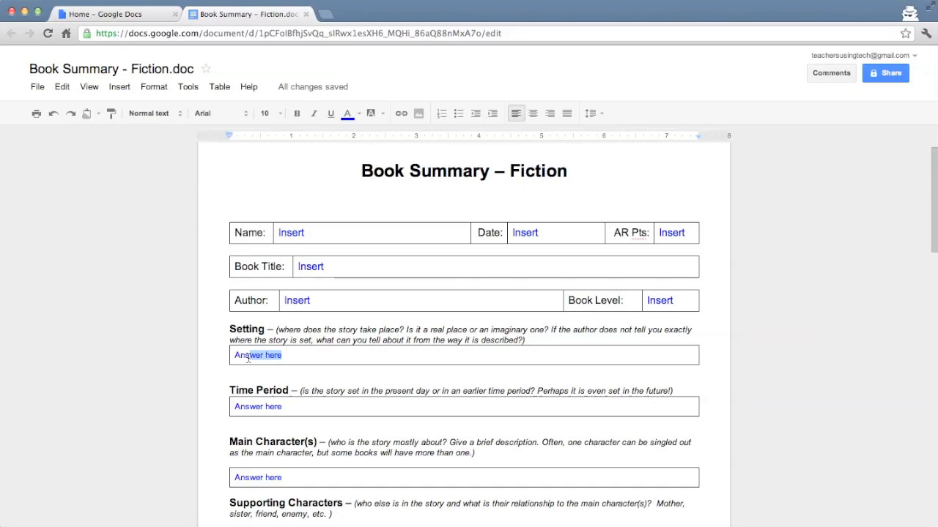
click(289, 351)
key(Return)
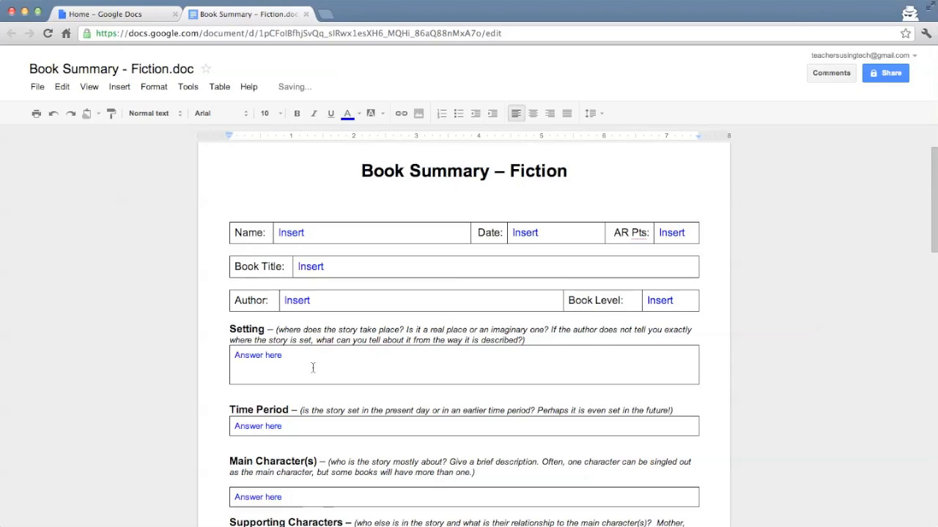
- Reduce the gap between the "Book Summary – Fiction" title and the Name table by deleting the extra blank space
scroll(313, 367, down, 3)
scroll(313, 368, down, 2)
scroll(315, 368, up, 5)
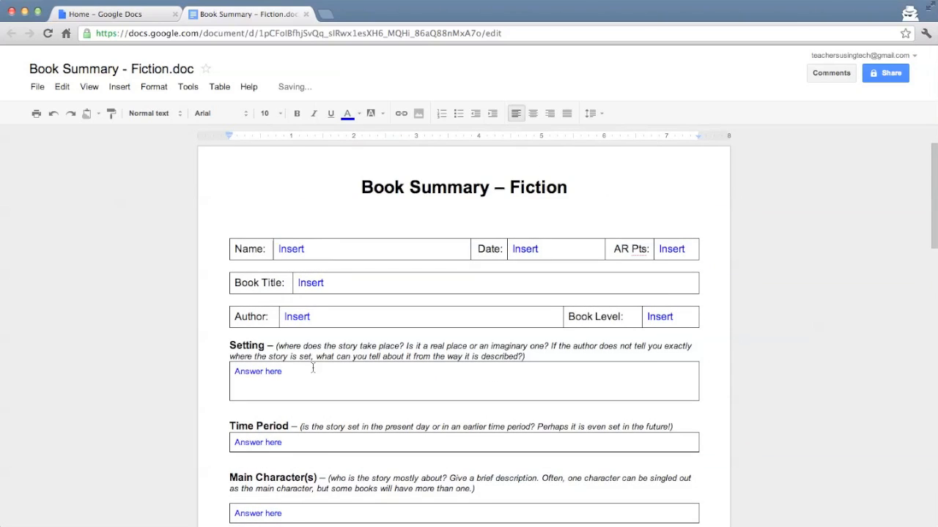
key(BackSpace)
key(BackSpace)
text(er)
click(417, 230)
key(BackSpace)
click(556, 297)
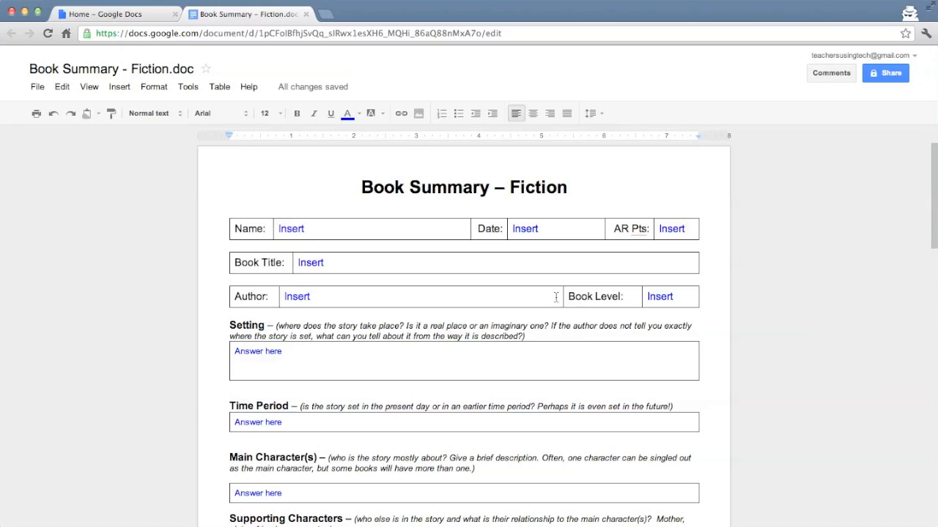
click(529, 1)
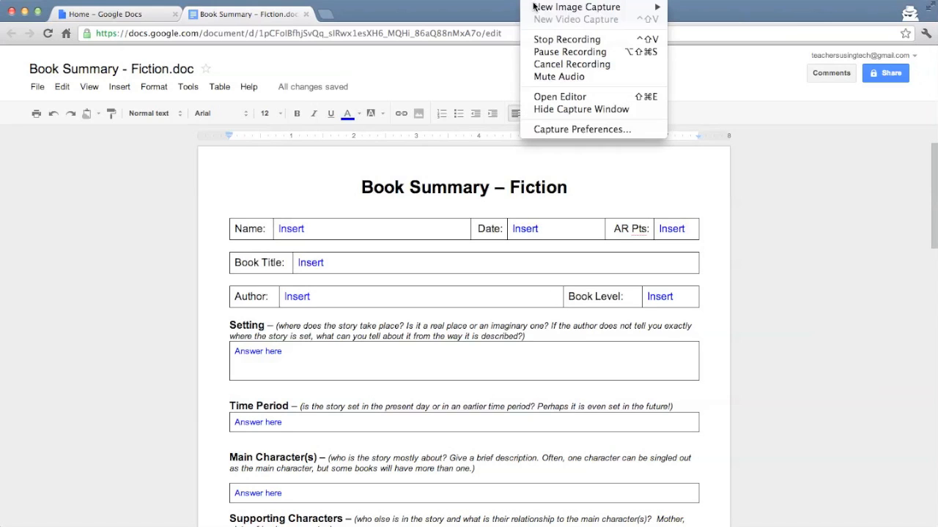
click(561, 51)
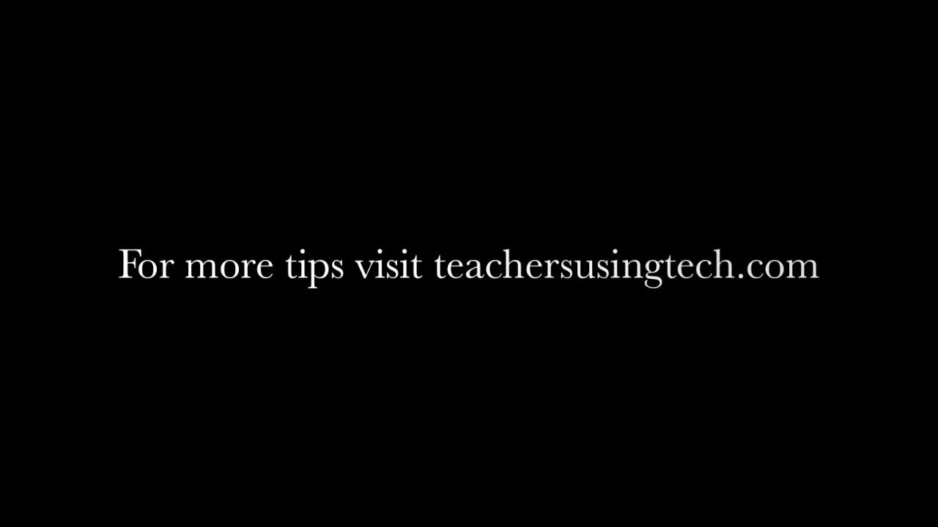